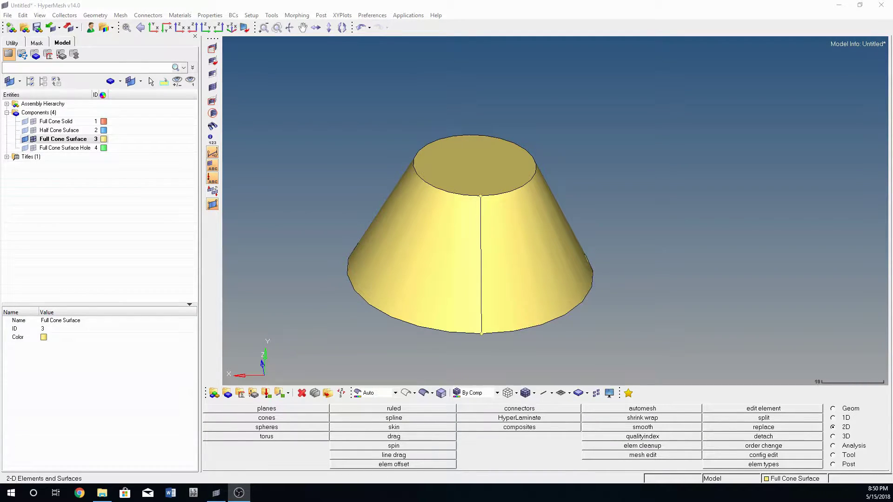
pyautogui.click(844, 410)
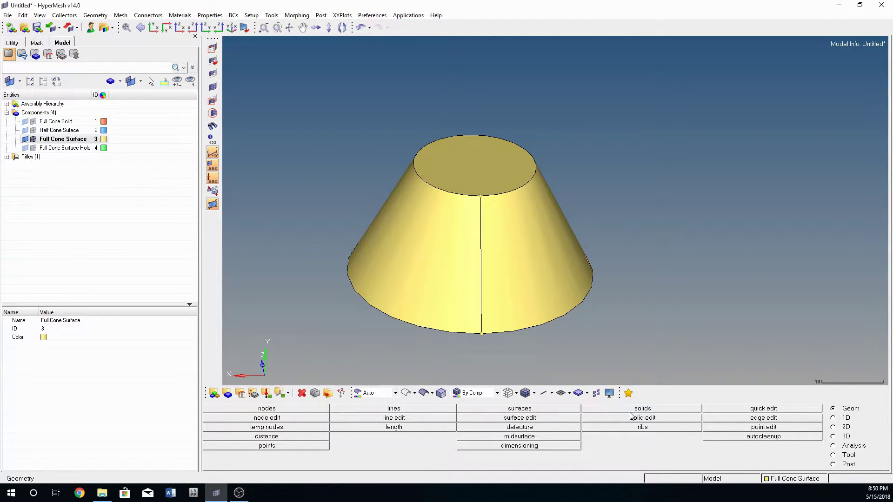
pyautogui.keyDown('ctrl'); pyautogui.moveTo(636, 271); pyautogui.dragTo(403, 116); pyautogui.keyUp('ctrl')
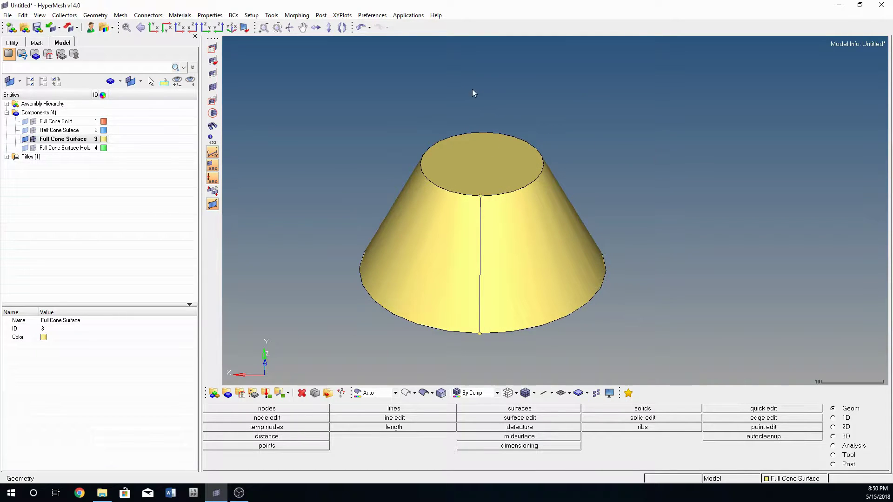
pyautogui.keyDown('ctrl'); pyautogui.moveTo(462, 273); pyautogui.dragTo(455, 247); pyautogui.keyUp('ctrl')
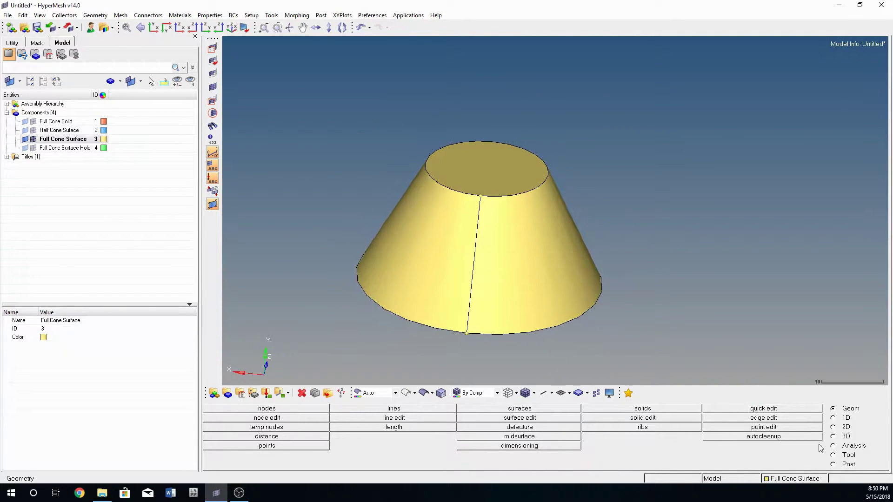
# - Automesh the full cone's surfaces with quad elements at an element size of 3.000
pyautogui.click(833, 427)
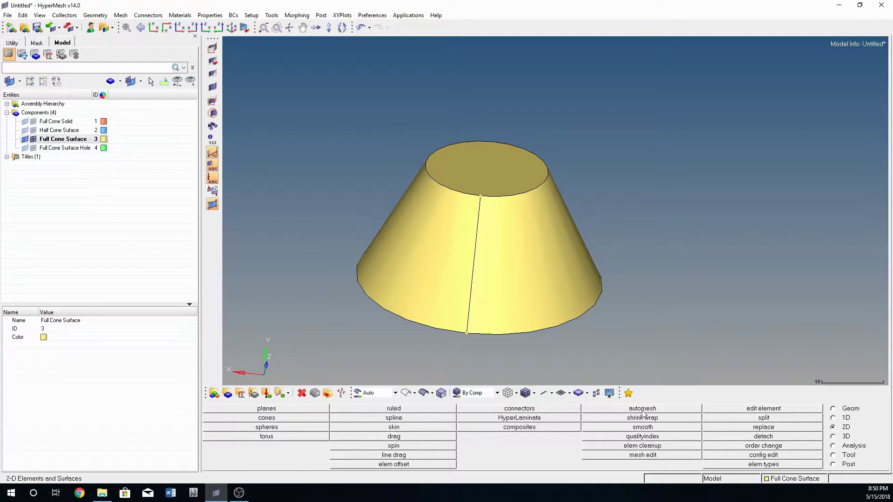
pyautogui.click(651, 410)
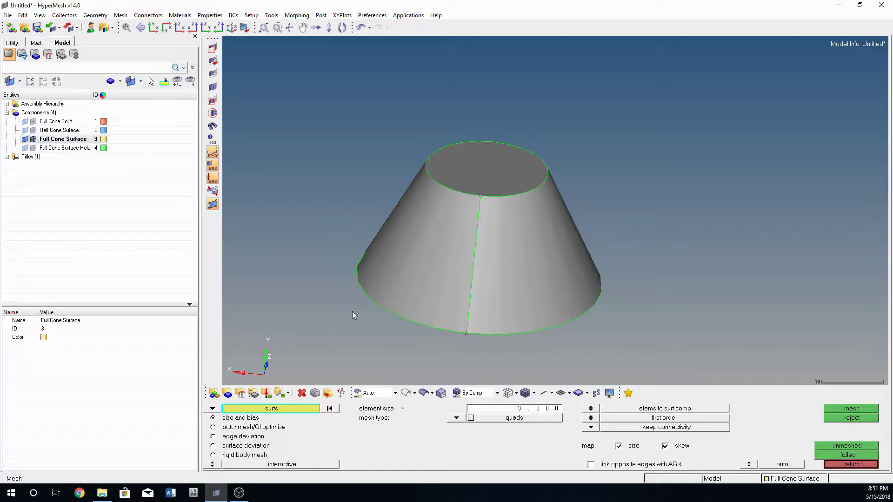
pyautogui.click(534, 307)
pyautogui.keyDown('ctrl'); pyautogui.moveTo(628, 291); pyautogui.dragTo(488, 353); pyautogui.keyUp('ctrl')
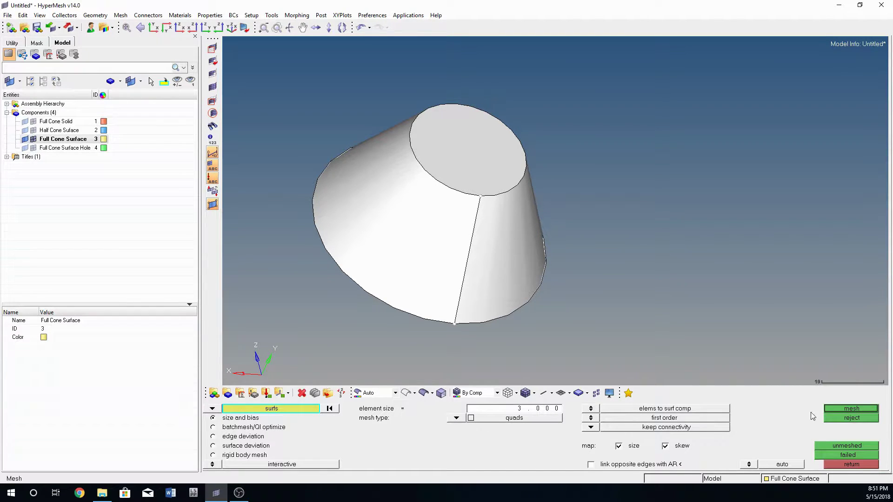
pyautogui.click(837, 408)
pyautogui.keyDown('ctrl'); pyautogui.moveTo(507, 242); pyautogui.dragTo(444, 275); pyautogui.keyUp('ctrl')
pyautogui.keyDown('ctrl'); pyautogui.moveTo(592, 313); pyautogui.dragTo(628, 188); pyautogui.keyUp('ctrl')
pyautogui.keyDown('ctrl'); pyautogui.scroll(-3, 623, 192); pyautogui.keyUp('ctrl')
pyautogui.keyDown('ctrl'); pyautogui.scroll(3, 529, 241); pyautogui.keyUp('ctrl')
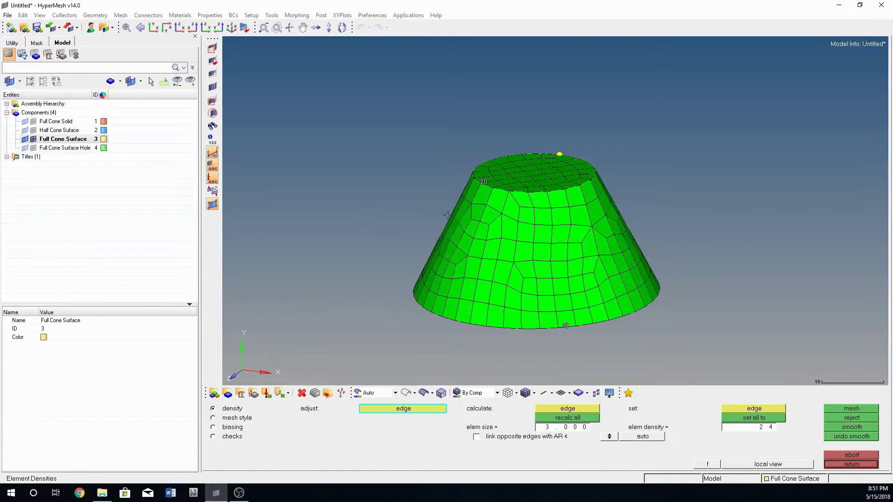
# - Set the element density of the full cone's top and bottom circular edges to 24, remesh and accept the mesh
pyautogui.keyDown('ctrl'); pyautogui.moveTo(448, 214); pyautogui.dragTo(513, 251); pyautogui.keyUp('ctrl')
pyautogui.click(756, 412)
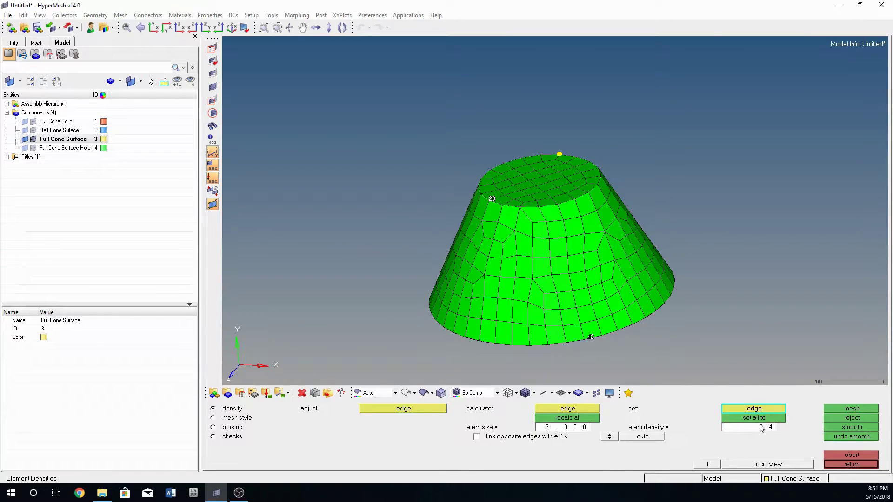
pyautogui.click(514, 212)
pyautogui.click(841, 412)
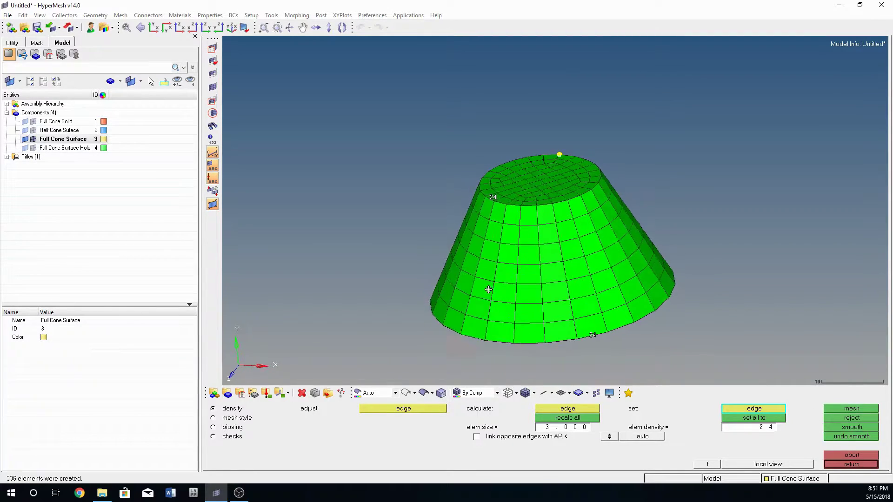
pyautogui.keyDown('ctrl'); pyautogui.moveTo(489, 286); pyautogui.dragTo(840, 376); pyautogui.keyUp('ctrl')
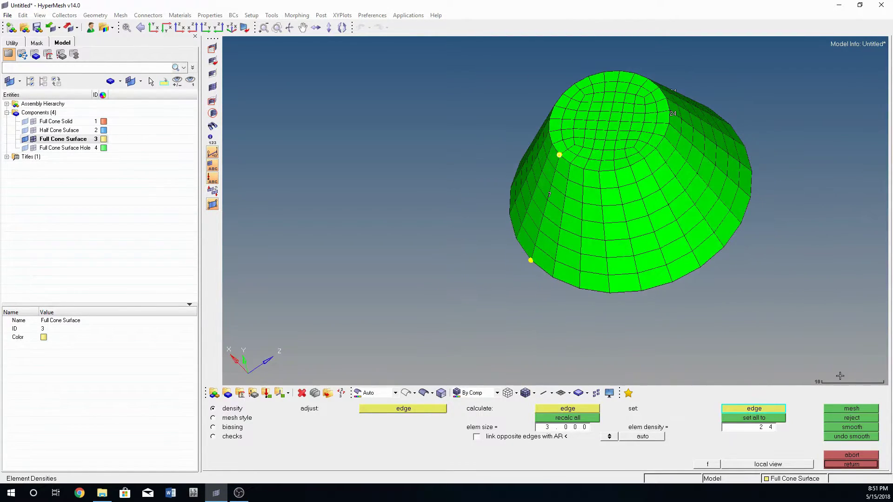
pyautogui.click(852, 464)
pyautogui.keyDown('ctrl'); pyautogui.moveTo(582, 265); pyautogui.dragTo(531, 170); pyautogui.keyUp('ctrl')
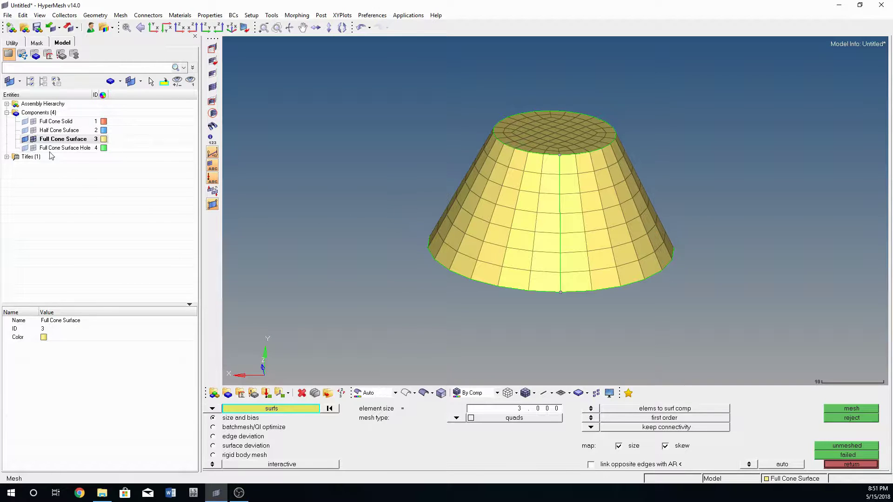
# - Hide the Full Cone Surface mesh and geometry, and show the Half Cone Surface geometry with its mesh
pyautogui.click(34, 139)
pyautogui.click(25, 139)
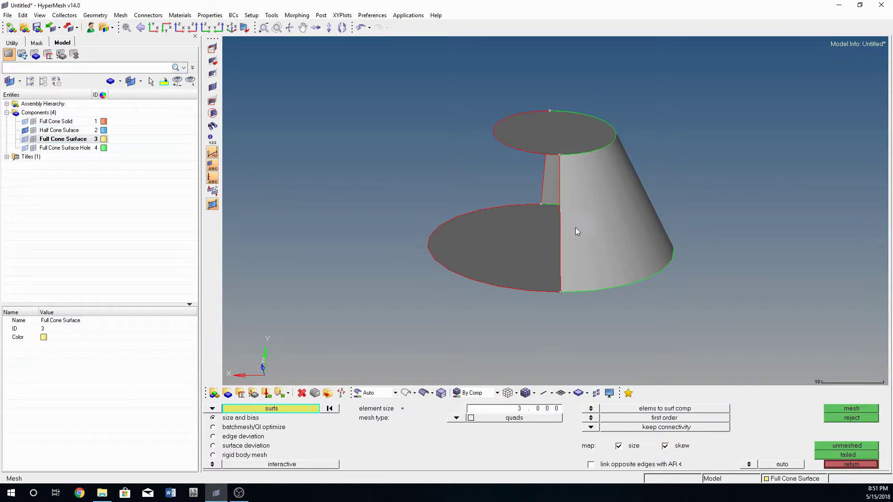
pyautogui.keyDown('ctrl'); pyautogui.moveTo(576, 231); pyautogui.dragTo(606, 249); pyautogui.keyUp('ctrl')
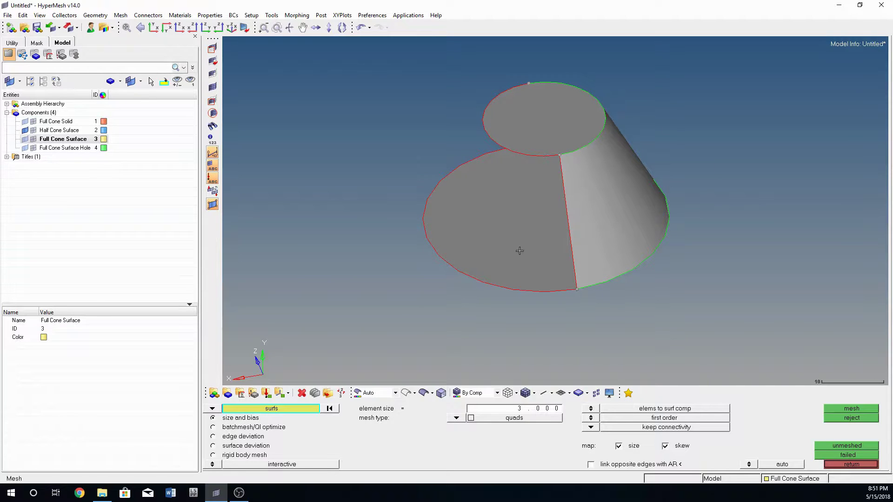
pyautogui.keyDown('ctrl'); pyautogui.moveTo(519, 251); pyautogui.dragTo(583, 205); pyautogui.keyUp('ctrl')
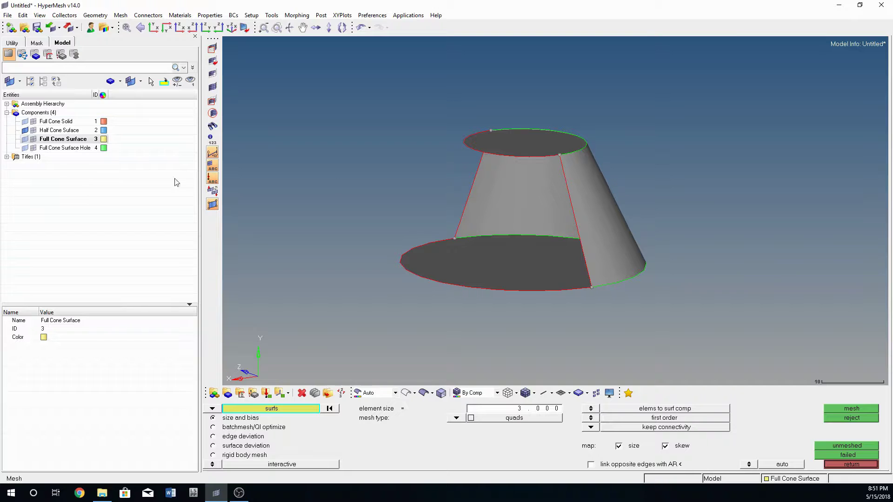
pyautogui.click(33, 132)
pyautogui.keyDown('ctrl'); pyautogui.moveTo(499, 198); pyautogui.dragTo(402, 184); pyautogui.keyUp('ctrl')
pyautogui.keyDown('ctrl'); pyautogui.moveTo(560, 251); pyautogui.dragTo(696, 264); pyautogui.keyUp('ctrl')
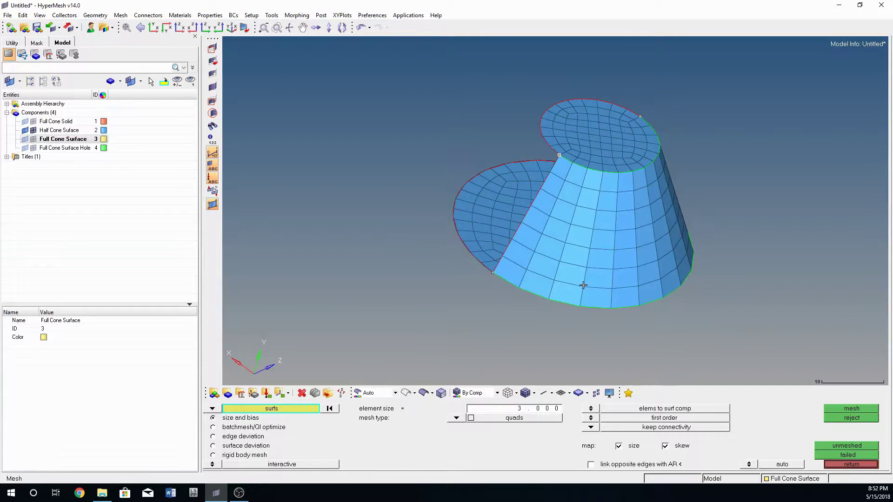
pyautogui.keyDown('ctrl'); pyautogui.moveTo(584, 286); pyautogui.dragTo(604, 122); pyautogui.keyUp('ctrl')
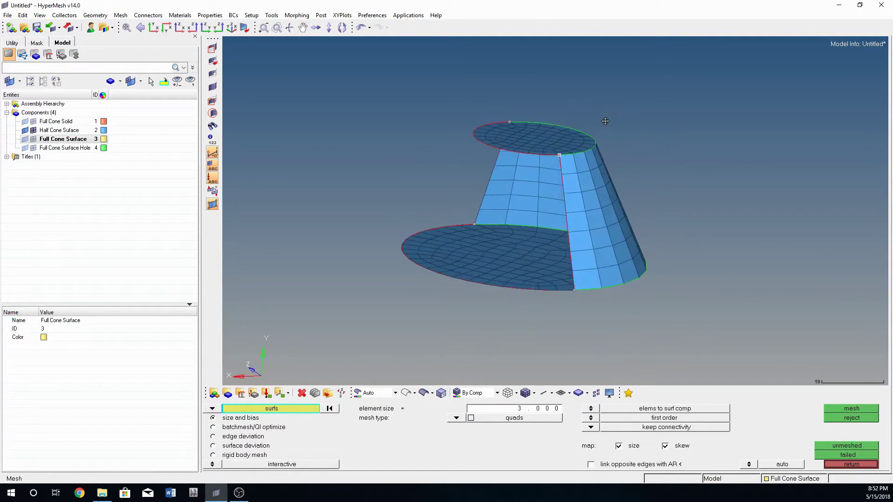
pyautogui.click(842, 465)
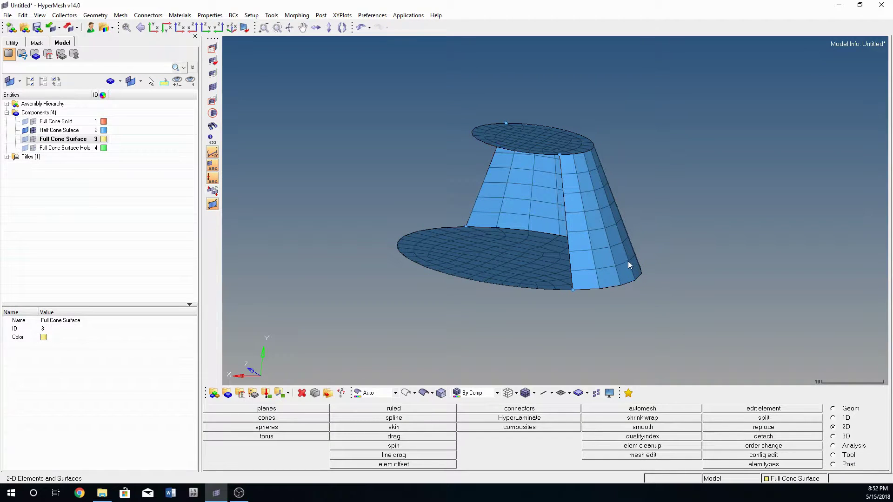
# - Start a Ruled mesh on the half cone and pick three middle nodes by list along one open side edge
pyautogui.keyDown('ctrl'); pyautogui.moveTo(628, 262); pyautogui.dragTo(670, 325); pyautogui.keyUp('ctrl')
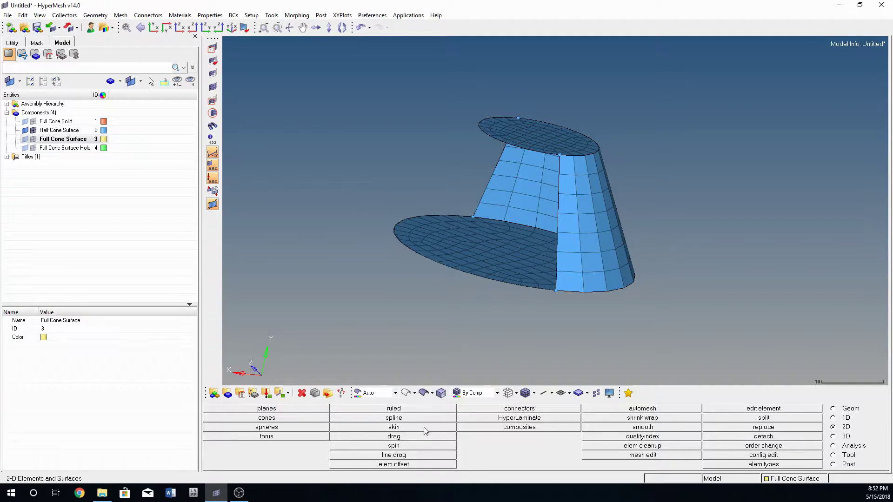
pyautogui.click(384, 410)
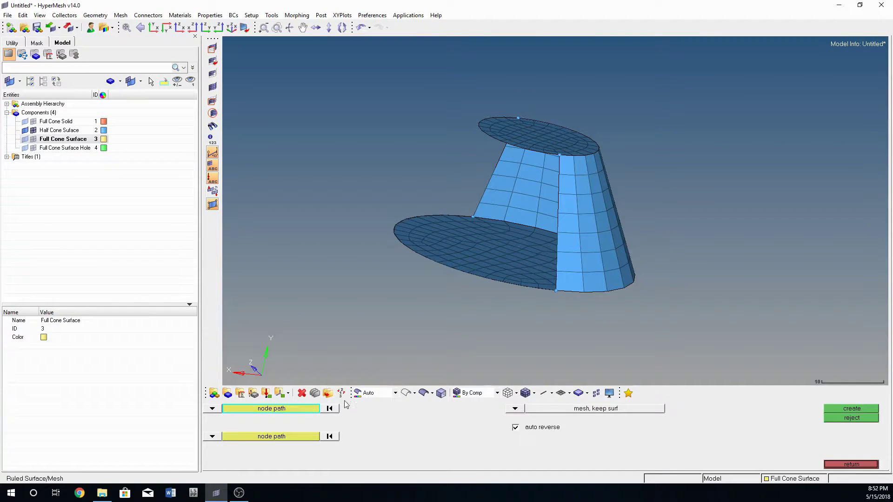
pyautogui.click(840, 465)
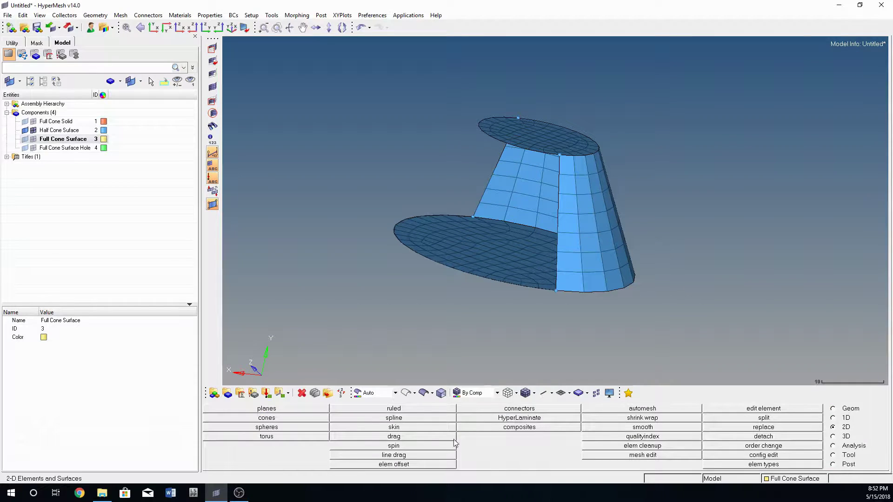
pyautogui.click(395, 410)
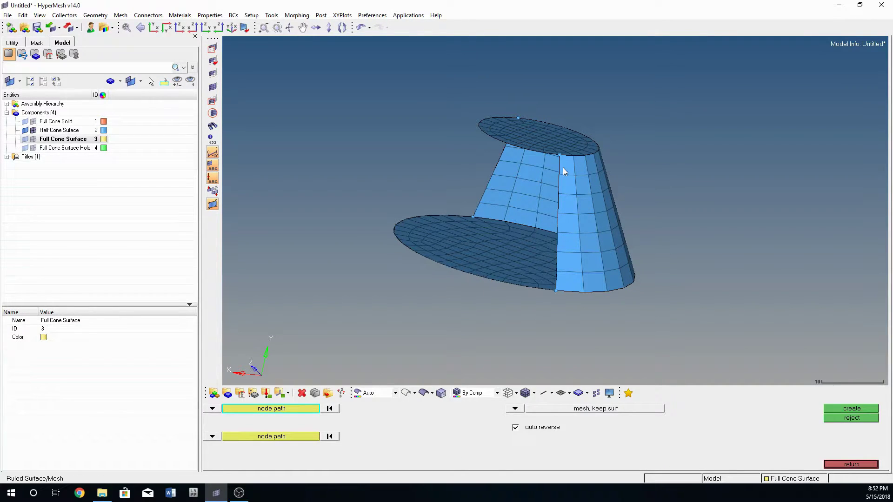
pyautogui.keyDown('ctrl'); pyautogui.moveTo(486, 263); pyautogui.dragTo(378, 291); pyautogui.keyUp('ctrl')
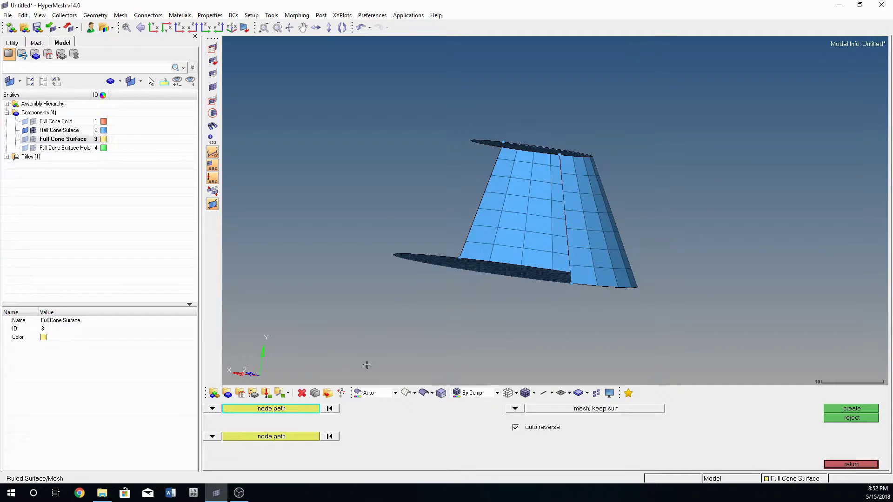
pyautogui.click(263, 412)
pyautogui.click(298, 421)
pyautogui.click(568, 196)
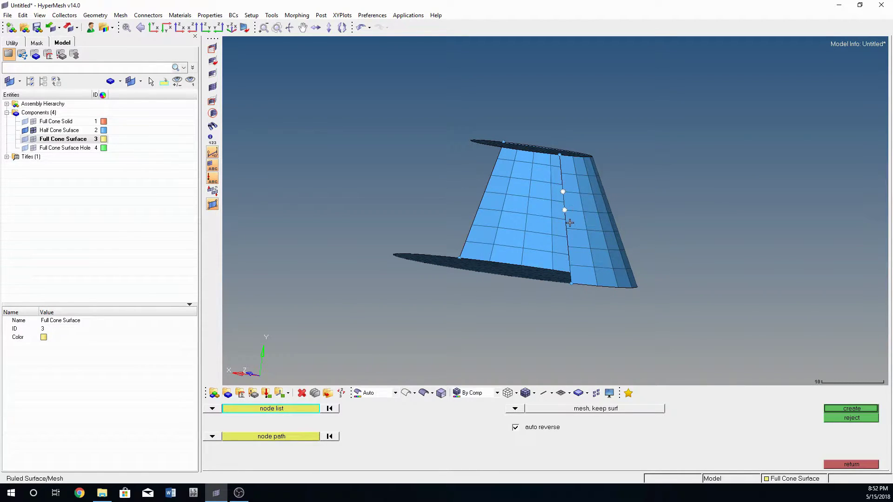
pyautogui.click(567, 230)
# - Pick the three matching nodes by list on the opposite open edge and create the ruled mesh between them
pyautogui.click(267, 438)
pyautogui.click(266, 437)
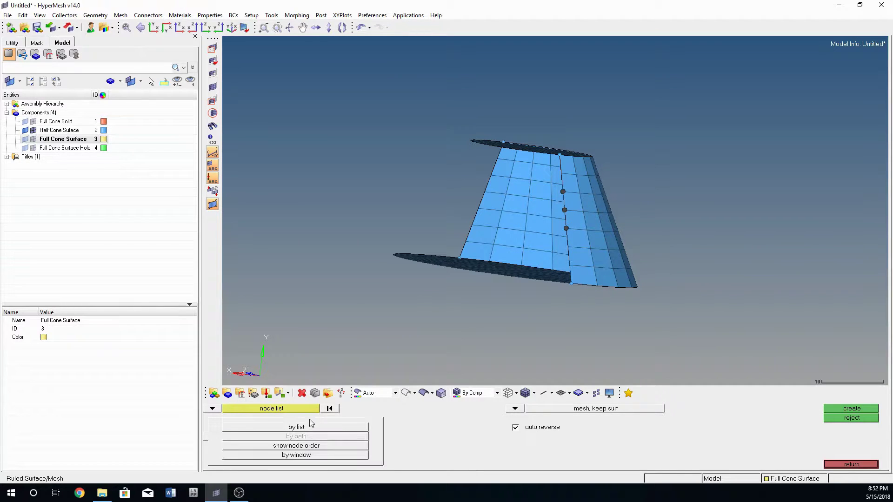
pyautogui.click(305, 426)
pyautogui.click(491, 175)
pyautogui.click(485, 192)
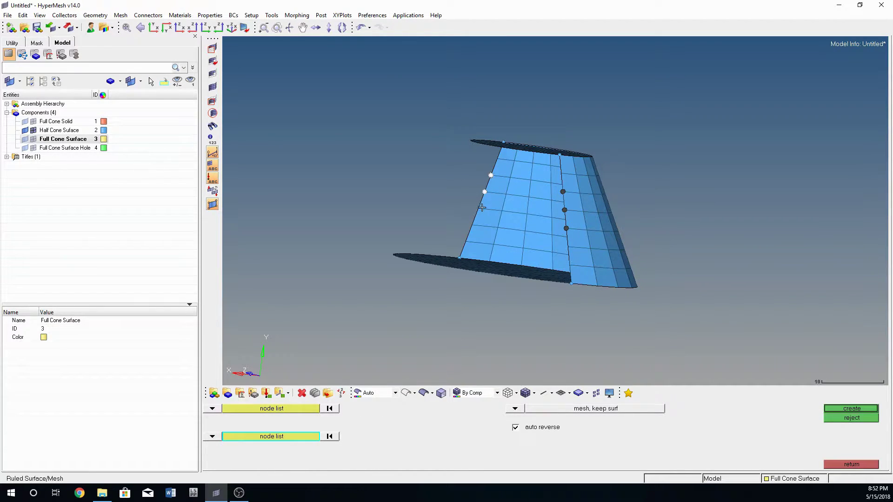
pyautogui.click(478, 208)
pyautogui.click(841, 411)
# - Reduce the ruled strip's lower edge density by one element, remesh it, and reject the ruled mesh
pyautogui.keyDown('ctrl'); pyautogui.moveTo(486, 261); pyautogui.dragTo(558, 231); pyautogui.keyUp('ctrl')
pyautogui.keyDown('ctrl'); pyautogui.moveTo(456, 180); pyautogui.dragTo(586, 216); pyautogui.keyUp('ctrl')
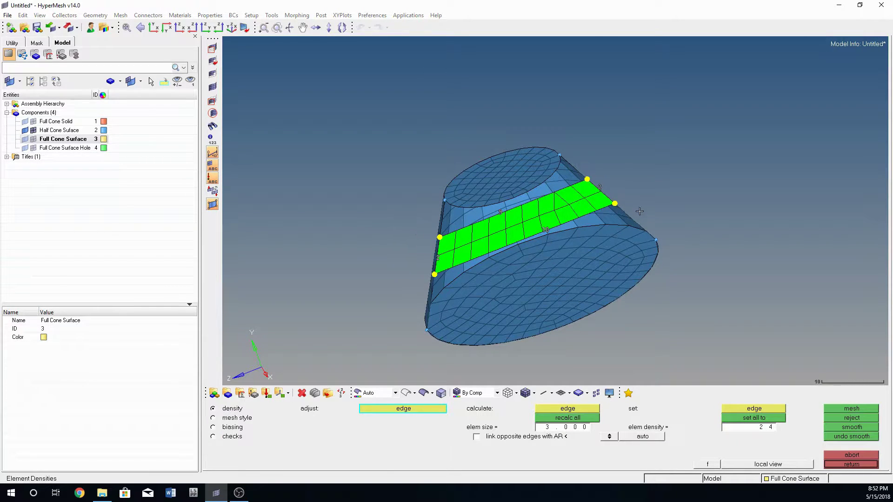
pyautogui.keyDown('ctrl'); pyautogui.moveTo(464, 216); pyautogui.dragTo(563, 217); pyautogui.keyUp('ctrl')
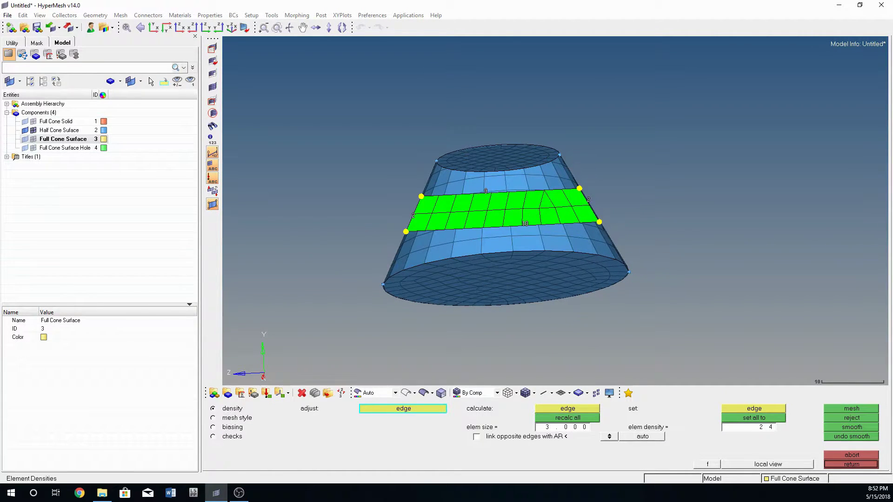
pyautogui.rightClick(524, 224)
pyautogui.click(843, 408)
pyautogui.keyDown('ctrl'); pyautogui.moveTo(470, 213); pyautogui.dragTo(445, 182); pyautogui.keyUp('ctrl')
pyautogui.keyDown('ctrl'); pyautogui.moveTo(553, 194); pyautogui.dragTo(524, 203); pyautogui.keyUp('ctrl')
pyautogui.keyDown('ctrl'); pyautogui.moveTo(388, 223); pyautogui.dragTo(604, 254); pyautogui.keyUp('ctrl')
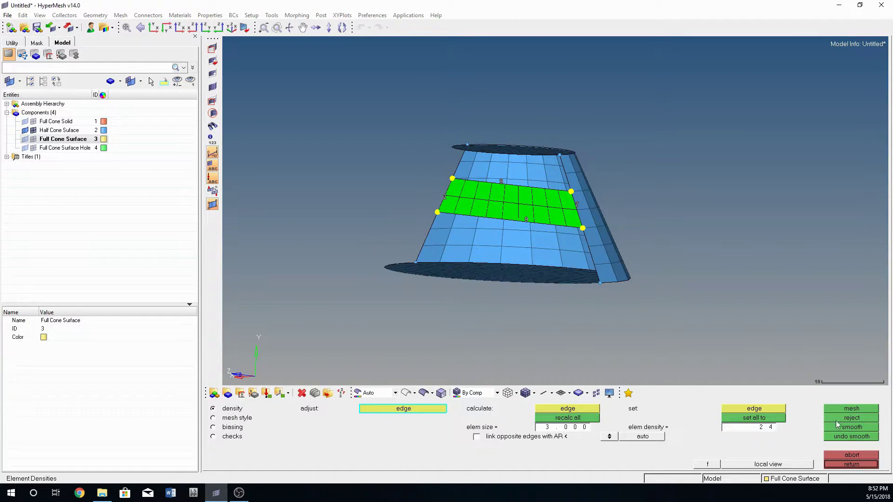
pyautogui.click(847, 419)
pyautogui.click(851, 463)
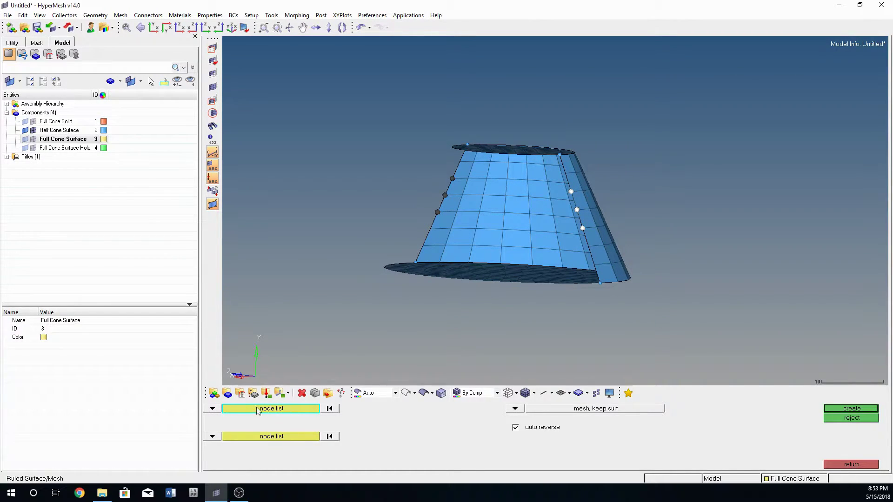
# - Switch the first node selection to by path and clear both node selections
pyautogui.click(276, 412)
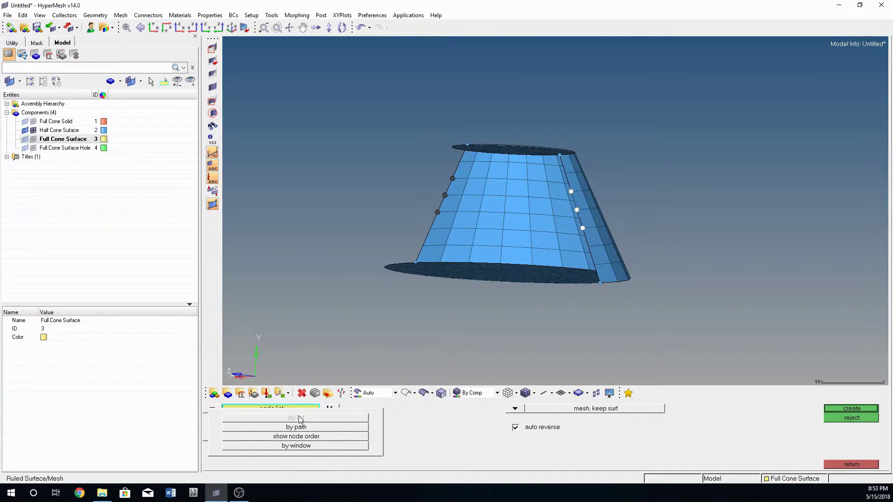
pyautogui.click(297, 428)
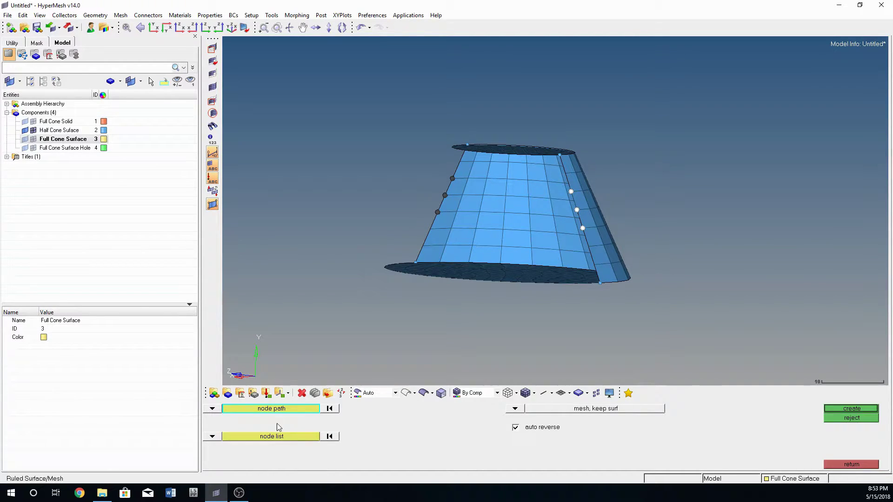
pyautogui.click(329, 410)
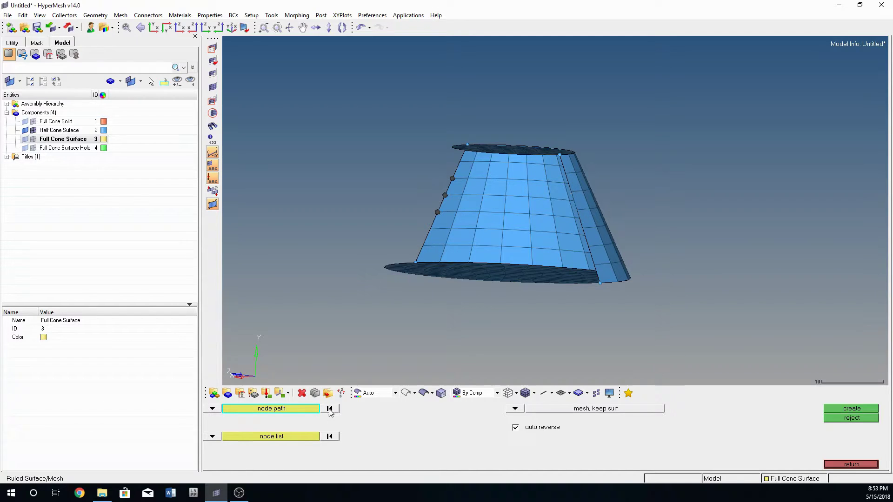
pyautogui.click(330, 437)
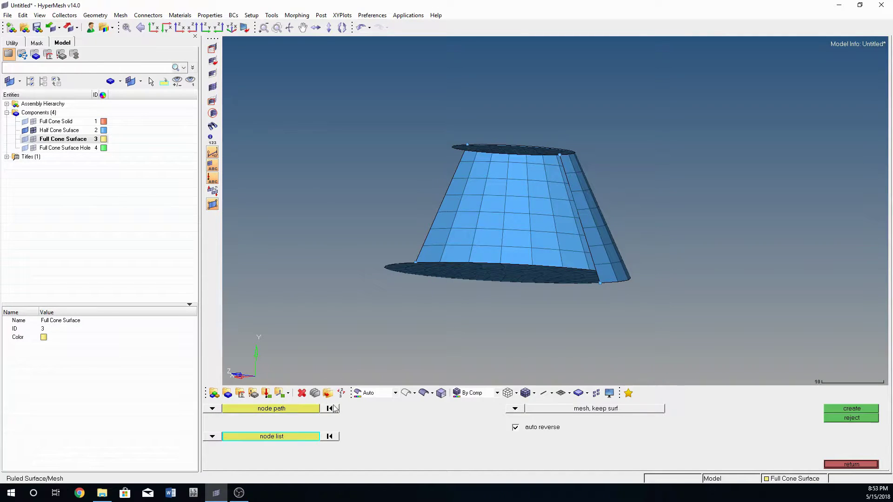
# - Select the node path along the half cone's open side edge, from just above the base to just below the top
pyautogui.click(595, 265)
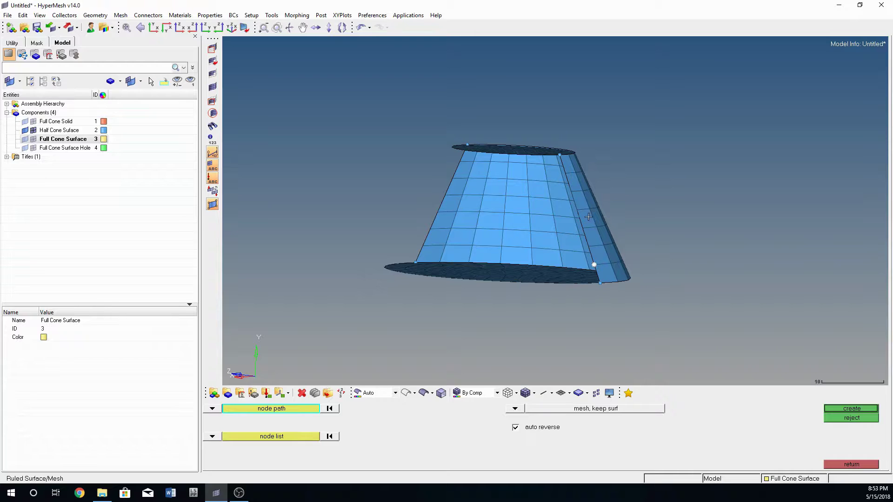
pyautogui.click(570, 172)
pyautogui.keyDown('ctrl'); pyautogui.moveTo(651, 213); pyautogui.dragTo(536, 219); pyautogui.keyUp('ctrl')
pyautogui.keyDown('ctrl'); pyautogui.moveTo(612, 178); pyautogui.dragTo(547, 168); pyautogui.keyUp('ctrl')
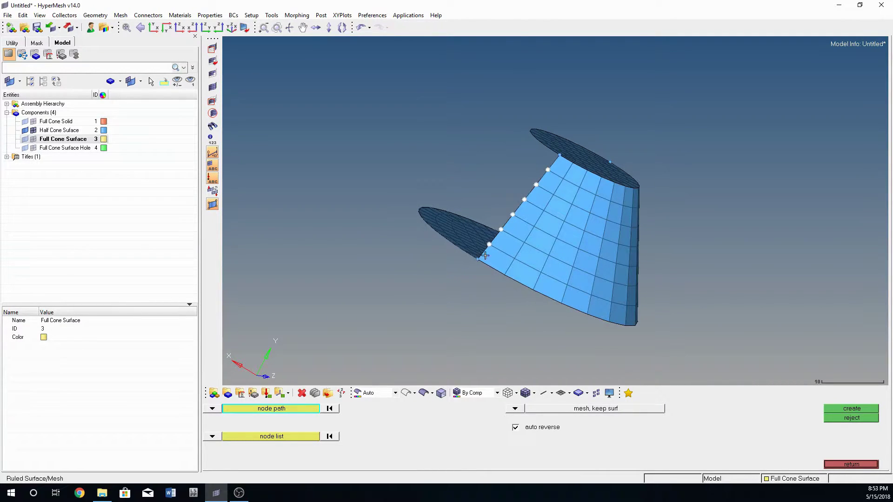
pyautogui.keyDown('ctrl'); pyautogui.moveTo(370, 269); pyautogui.dragTo(595, 319); pyautogui.keyUp('ctrl')
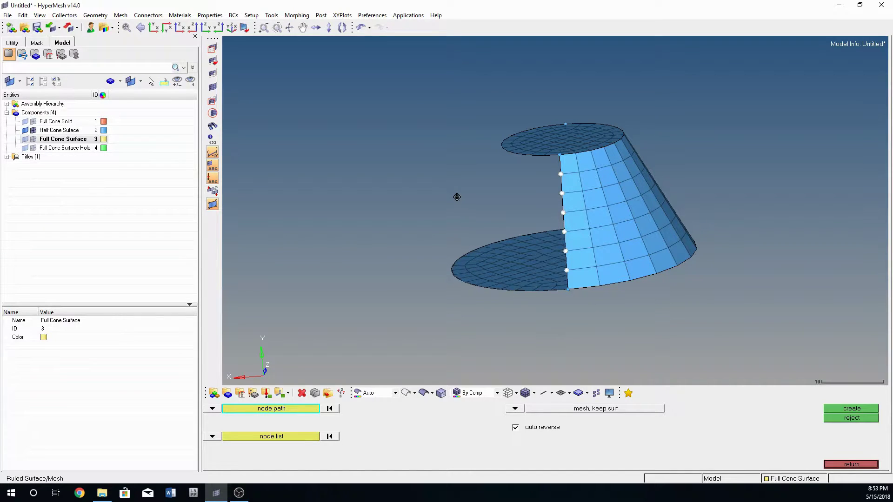
pyautogui.keyDown('ctrl'); pyautogui.moveTo(457, 195); pyautogui.dragTo(569, 193); pyautogui.keyUp('ctrl')
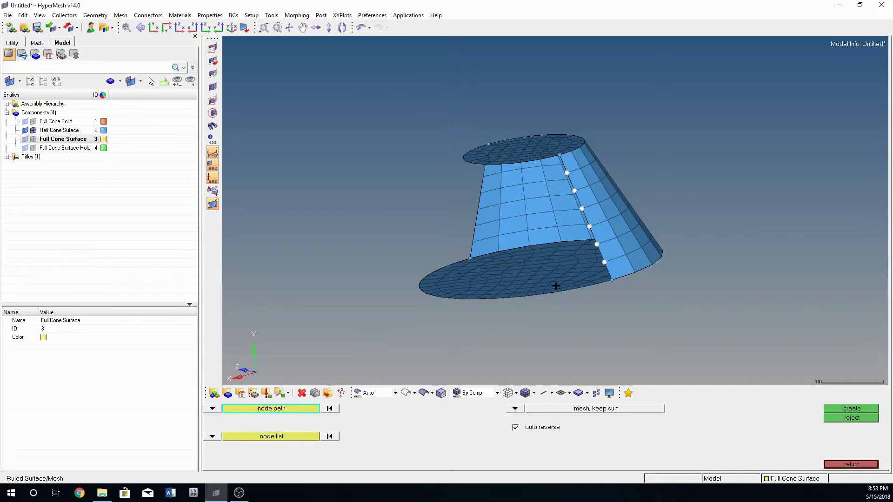
pyautogui.keyDown('ctrl'); pyautogui.moveTo(415, 206); pyautogui.dragTo(442, 256); pyautogui.keyUp('ctrl')
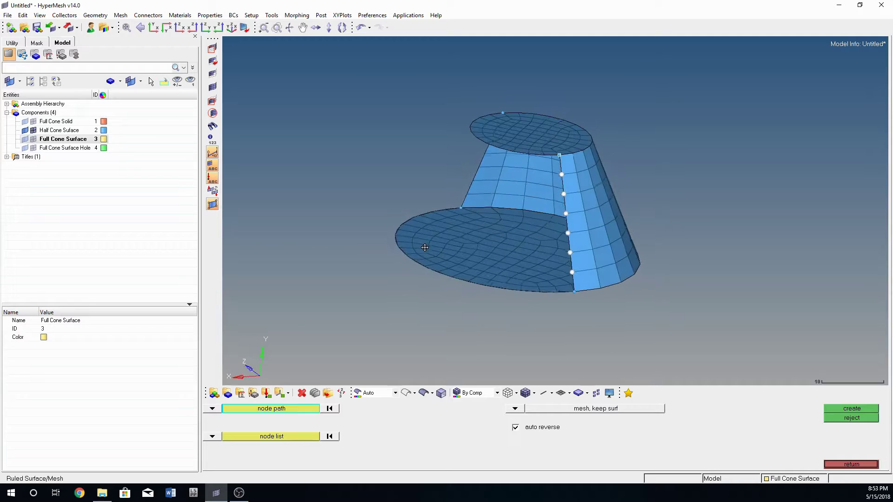
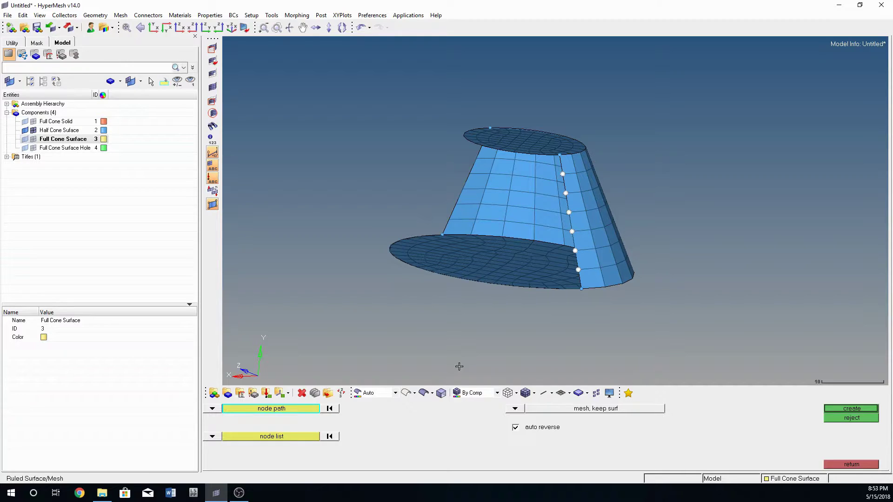
# - Clear the first node path and pick three nodes by list on the half cone's open side edge
pyautogui.click(333, 409)
pyautogui.keyDown('ctrl'); pyautogui.moveTo(500, 288); pyautogui.dragTo(566, 219); pyautogui.keyUp('ctrl')
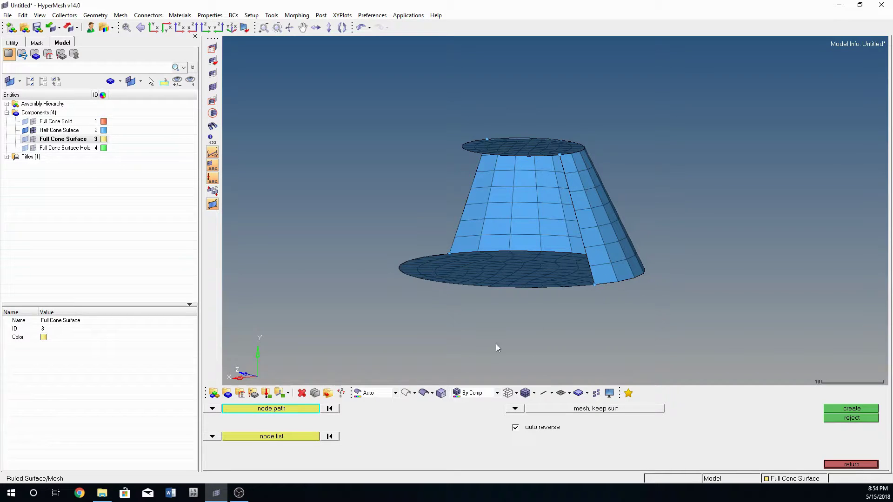
pyautogui.click(271, 410)
pyautogui.click(296, 420)
pyautogui.keyDown('ctrl'); pyautogui.moveTo(465, 284); pyautogui.dragTo(487, 280); pyautogui.keyUp('ctrl')
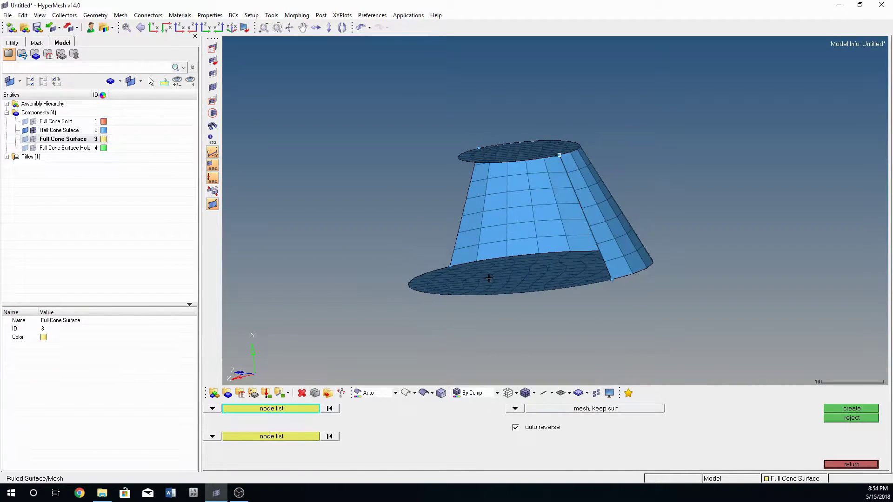
pyautogui.click(592, 222)
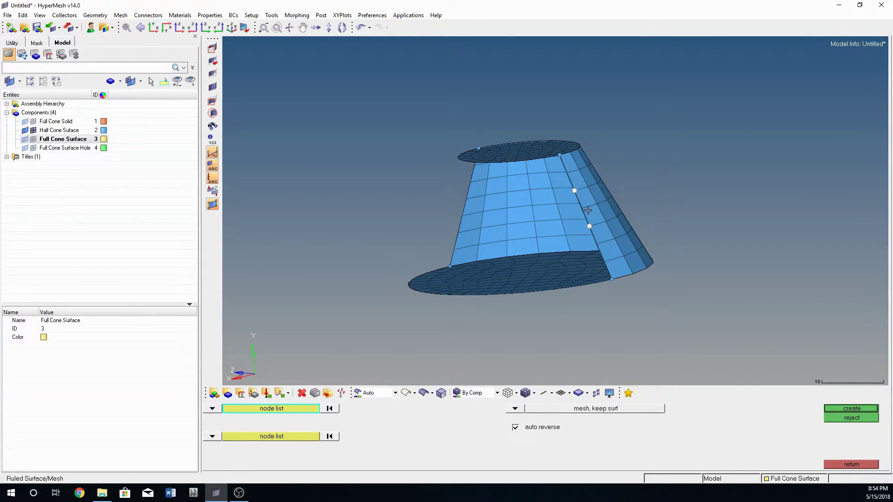
# - Try to create a ruled mesh to three matching nodes on the opposite open edge, and abort it
pyautogui.click(279, 437)
pyautogui.click(459, 233)
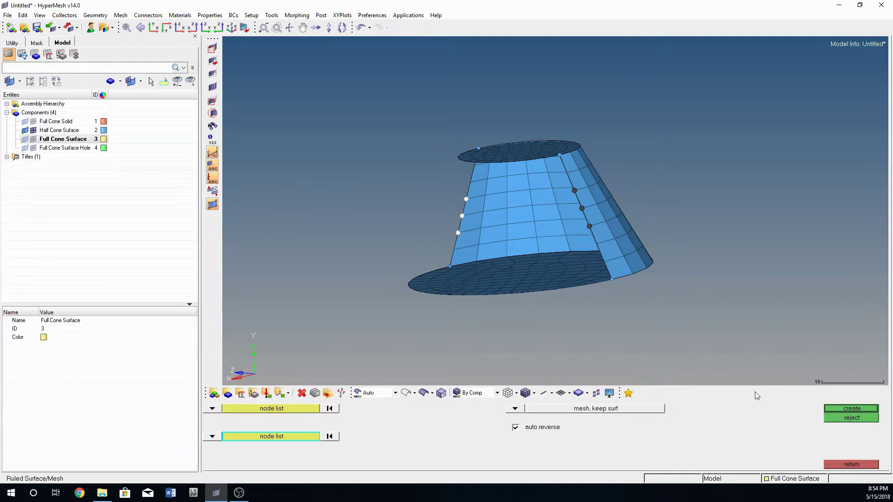
pyautogui.click(858, 409)
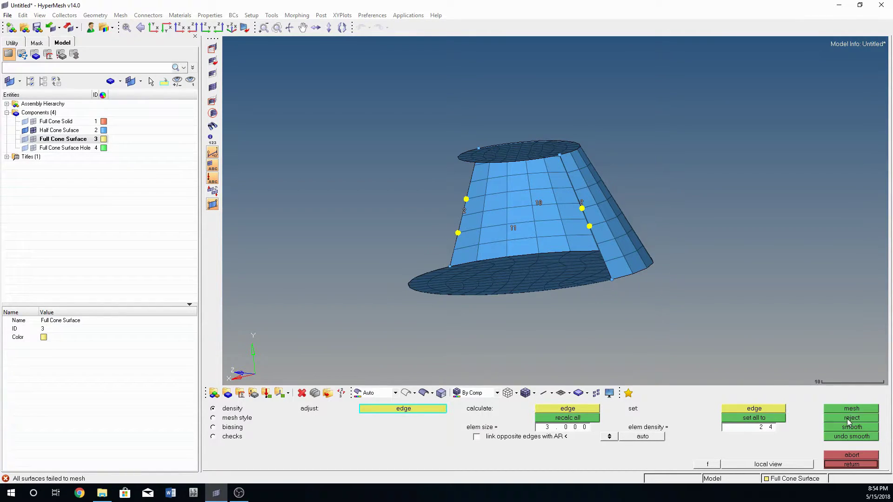
pyautogui.click(860, 457)
pyautogui.click(862, 467)
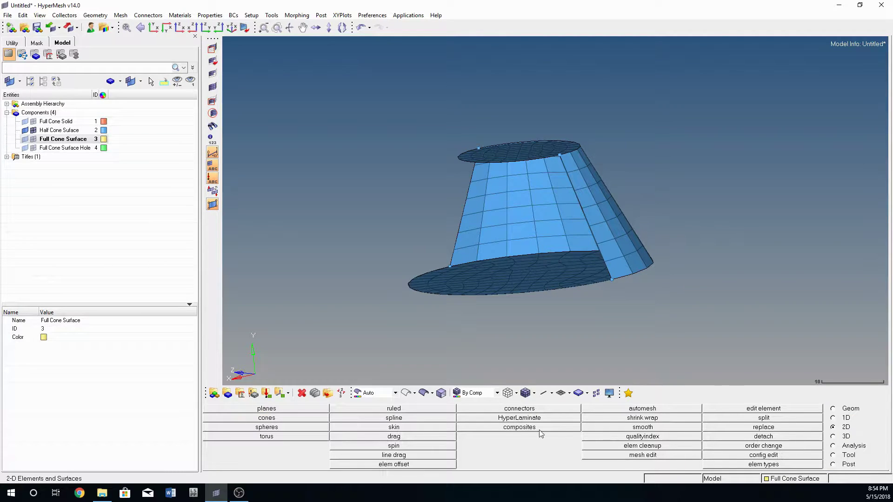
# - Reopen Ruled and select the nodes up the half cone's open side edge by path for the first selection
pyautogui.click(394, 409)
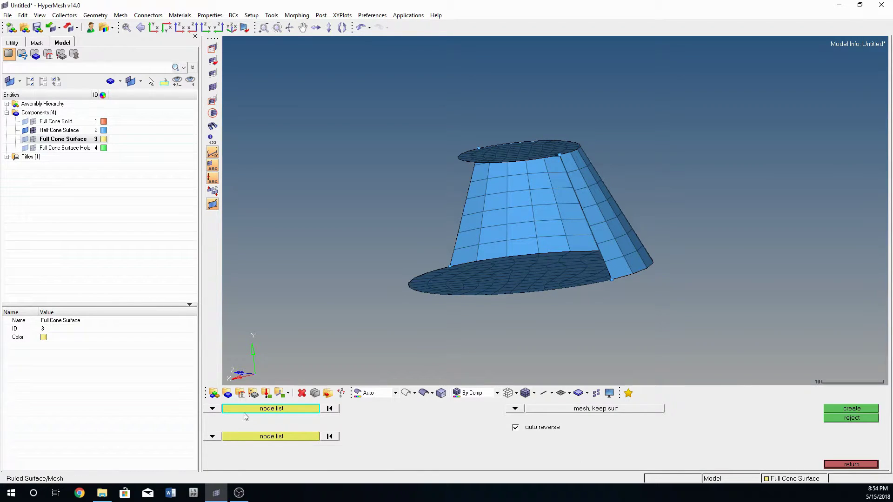
pyautogui.keyDown('ctrl'); pyautogui.moveTo(467, 272); pyautogui.dragTo(380, 226); pyautogui.keyUp('ctrl')
pyautogui.click(281, 411)
pyautogui.click(297, 428)
pyautogui.click(285, 408)
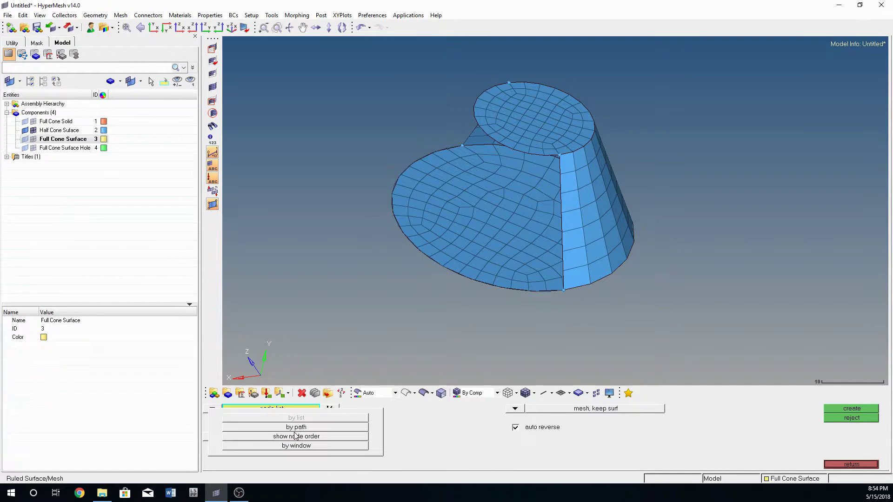
pyautogui.click(295, 427)
pyautogui.keyDown('ctrl'); pyautogui.moveTo(632, 225); pyautogui.dragTo(564, 182); pyautogui.keyUp('ctrl')
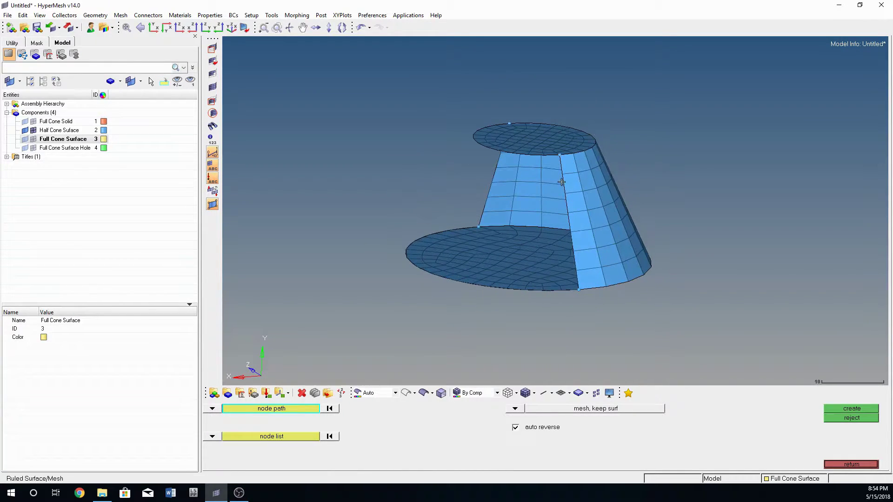
pyautogui.click(582, 270)
pyautogui.click(562, 157)
# - Extend the first node path around the exposed rim of the top disk towards the opposite open edge
pyautogui.keyDown('ctrl'); pyautogui.moveTo(503, 125); pyautogui.dragTo(501, 154); pyautogui.keyUp('ctrl')
pyautogui.click(478, 134)
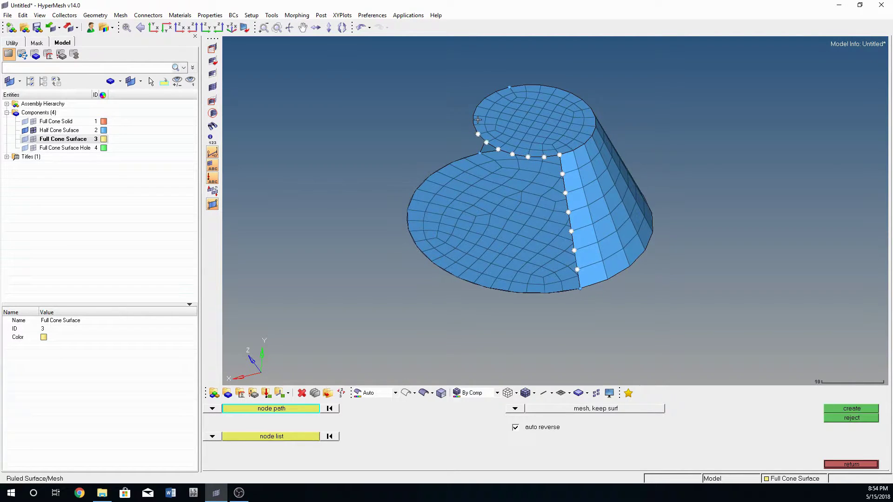
pyautogui.click(501, 93)
pyautogui.keyDown('ctrl'); pyautogui.moveTo(500, 93); pyautogui.dragTo(572, 178); pyautogui.keyUp('ctrl')
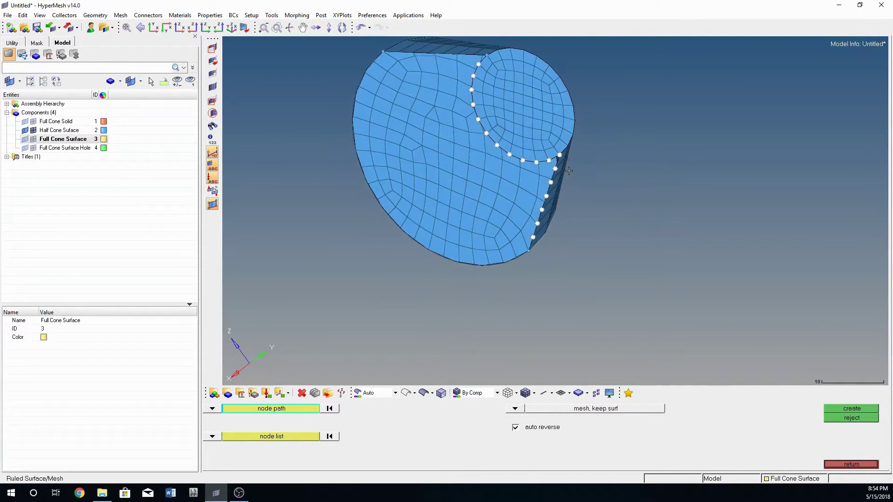
pyautogui.keyDown('ctrl'); pyautogui.moveTo(489, 56); pyautogui.dragTo(394, 391); pyautogui.keyUp('ctrl')
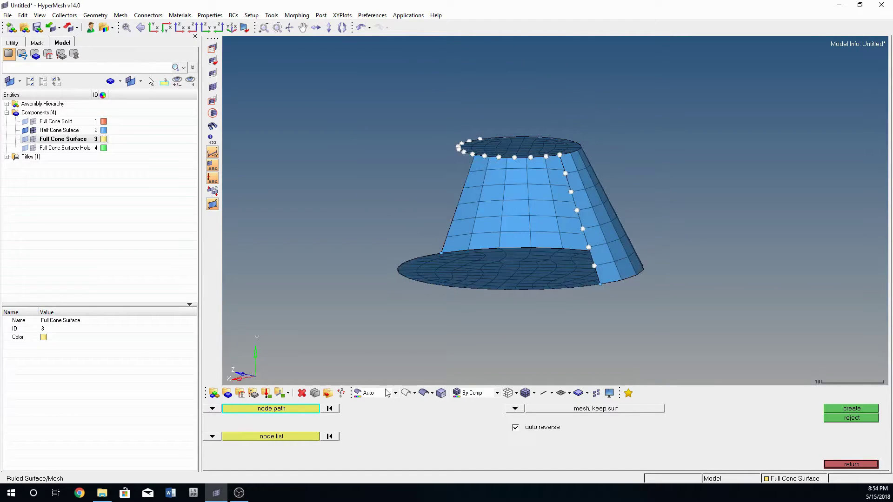
# - Select the second set of nodes by path around the base disk's exposed rim and create the ruled mesh
pyautogui.click(276, 437)
pyautogui.click(265, 439)
pyautogui.click(311, 437)
pyautogui.keyDown('ctrl'); pyautogui.moveTo(556, 284); pyautogui.dragTo(633, 254); pyautogui.keyUp('ctrl')
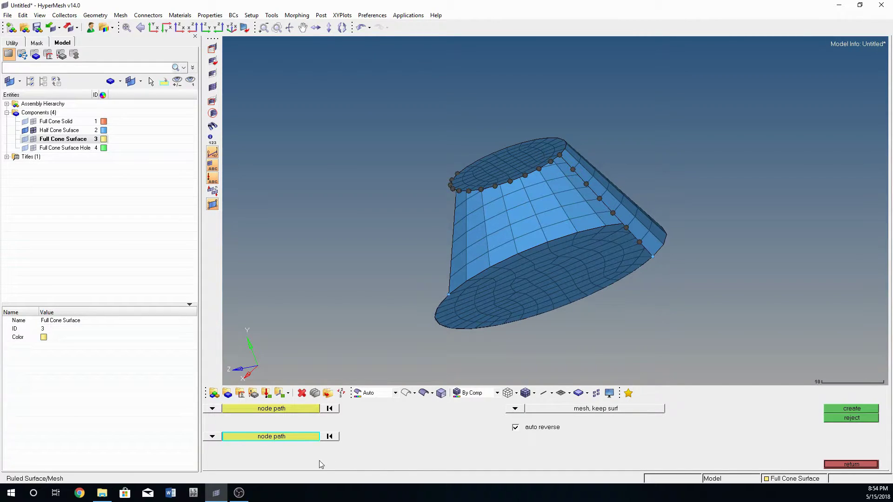
pyautogui.keyDown('ctrl'); pyautogui.moveTo(536, 236); pyautogui.dragTo(449, 229); pyautogui.keyUp('ctrl')
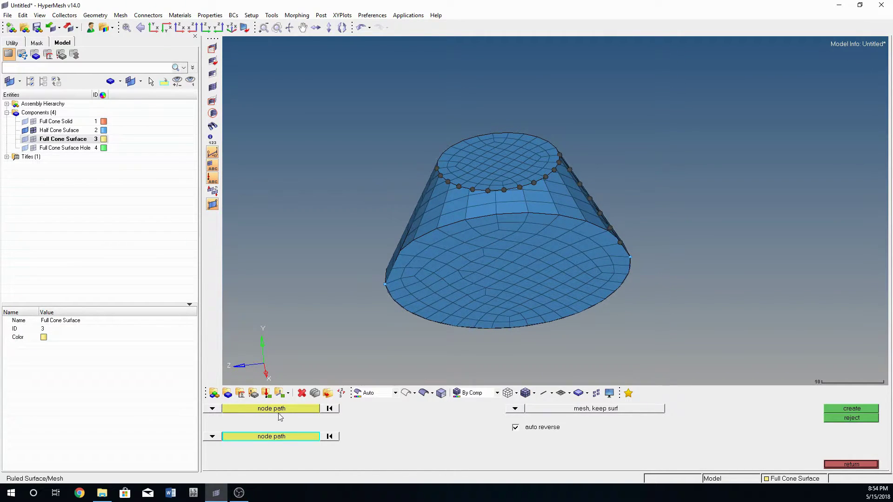
pyautogui.click(629, 257)
pyautogui.click(560, 318)
pyautogui.keyDown('ctrl'); pyautogui.moveTo(430, 299); pyautogui.dragTo(475, 276); pyautogui.keyUp('ctrl')
pyautogui.click(405, 316)
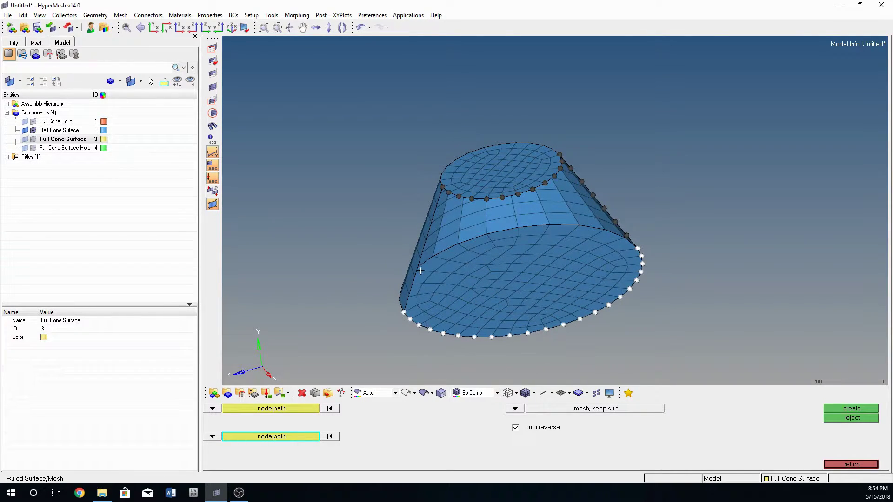
pyautogui.click(437, 204)
pyautogui.click(835, 408)
# - Examine the shape of the ruled mesh from the side and where it meets the existing half cone
pyautogui.keyDown('ctrl'); pyautogui.moveTo(712, 289); pyautogui.dragTo(485, 277); pyautogui.keyUp('ctrl')
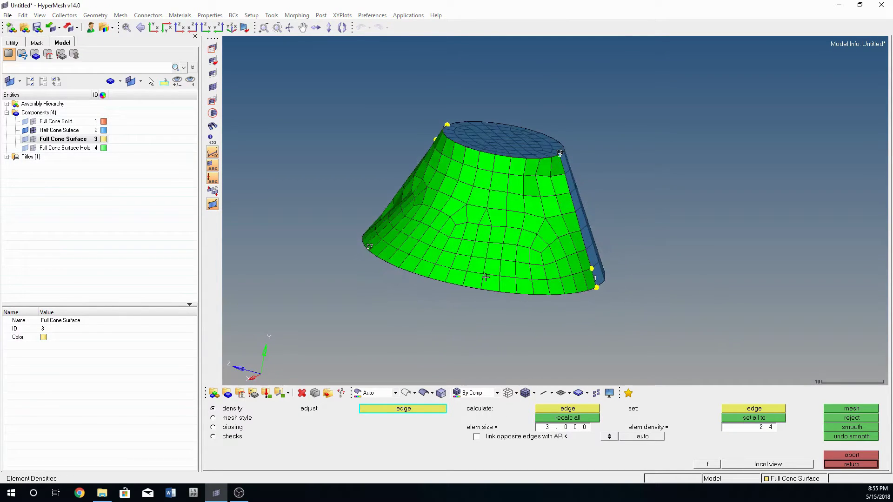
pyautogui.keyDown('ctrl'); pyautogui.moveTo(642, 254); pyautogui.dragTo(506, 213); pyautogui.keyUp('ctrl')
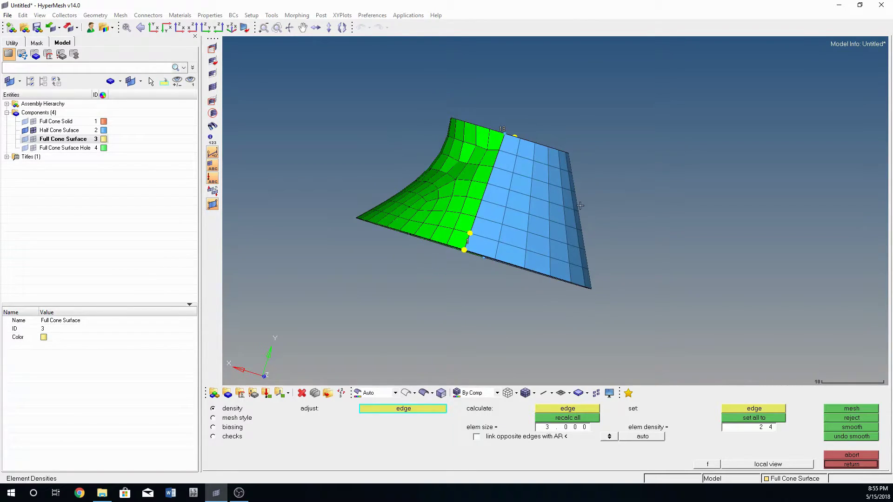
pyautogui.keyDown('ctrl'); pyautogui.moveTo(460, 175); pyautogui.dragTo(433, 187); pyautogui.keyUp('ctrl')
pyautogui.keyDown('ctrl'); pyautogui.moveTo(590, 259); pyautogui.dragTo(365, 293); pyautogui.keyUp('ctrl')
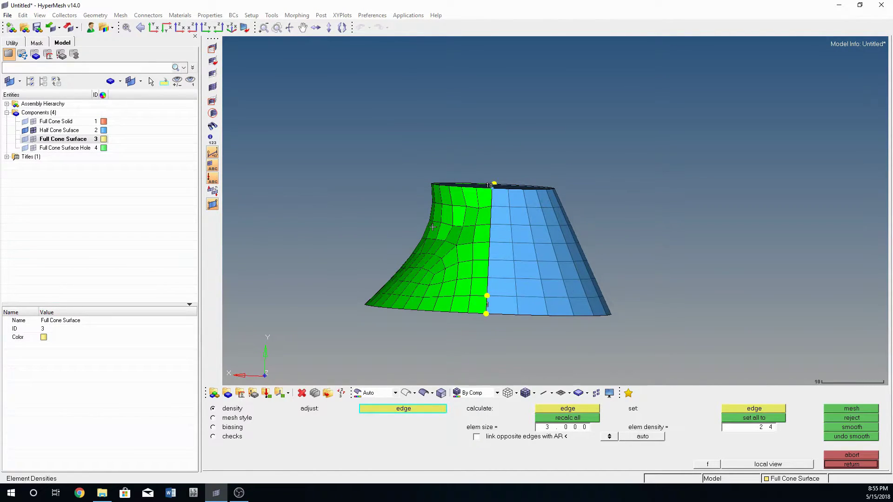
pyautogui.moveTo(521, 223)
pyautogui.keyDown('ctrl'); pyautogui.mouseDown()
pyautogui.moveTo(488, 304)
pyautogui.moveTo(507, 212)
pyautogui.mouseUp(); pyautogui.keyUp('ctrl')
pyautogui.keyDown('ctrl'); pyautogui.moveTo(377, 227); pyautogui.dragTo(351, 205); pyautogui.keyUp('ctrl')
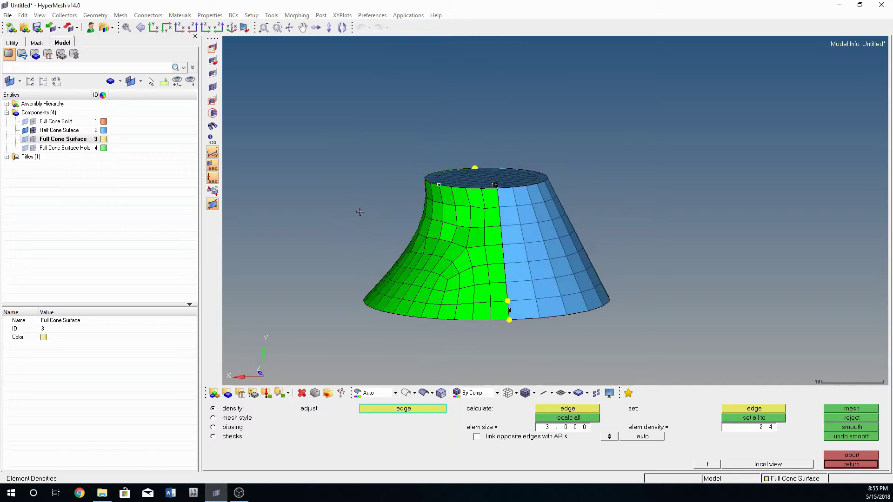
pyautogui.keyDown('ctrl'); pyautogui.moveTo(408, 311); pyautogui.dragTo(429, 287); pyautogui.keyUp('ctrl')
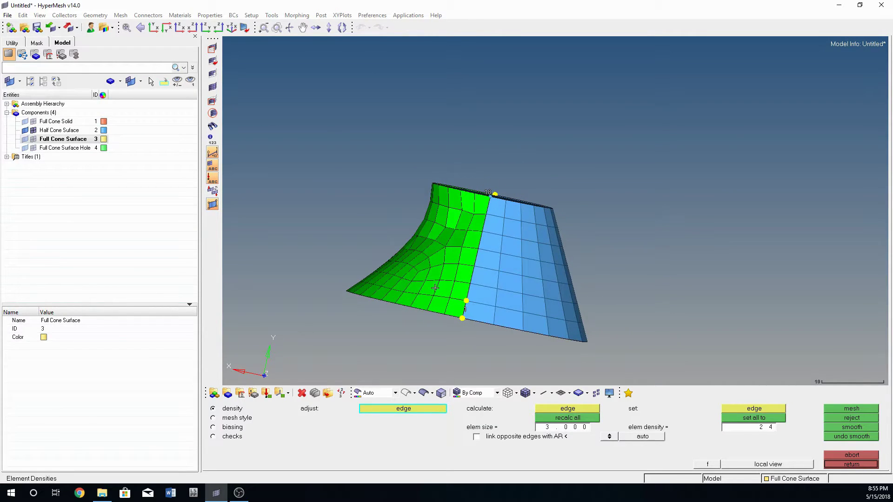
# - Reject the ruled mesh and leave the Ruled command
pyautogui.click(839, 420)
pyautogui.click(843, 465)
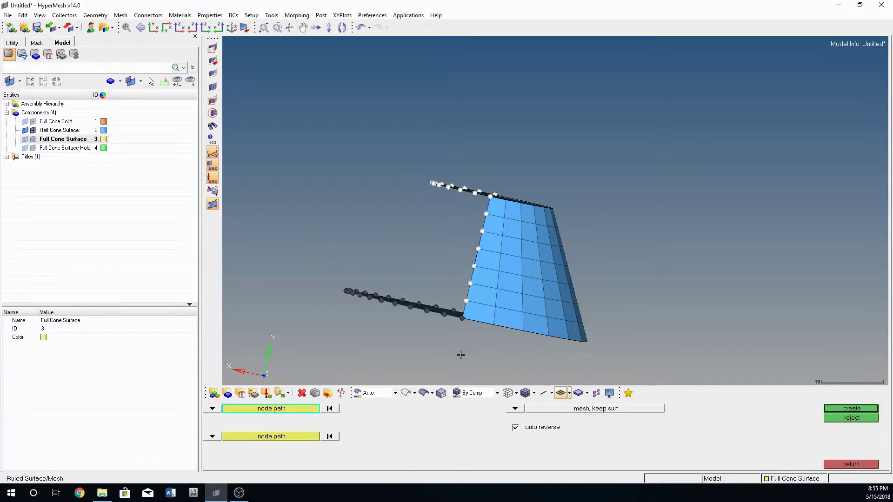
pyautogui.click(838, 465)
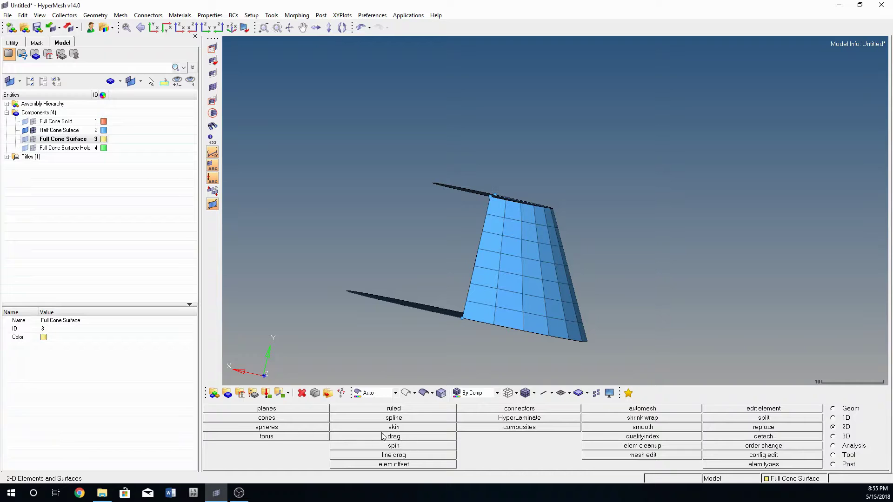
# - Start Spin for elements and select the strip of shell elements along the half cone's open edge
pyautogui.click(396, 448)
pyautogui.keyDown('ctrl'); pyautogui.moveTo(429, 263); pyautogui.dragTo(420, 280); pyautogui.keyUp('ctrl')
pyautogui.click(227, 410)
pyautogui.click(225, 419)
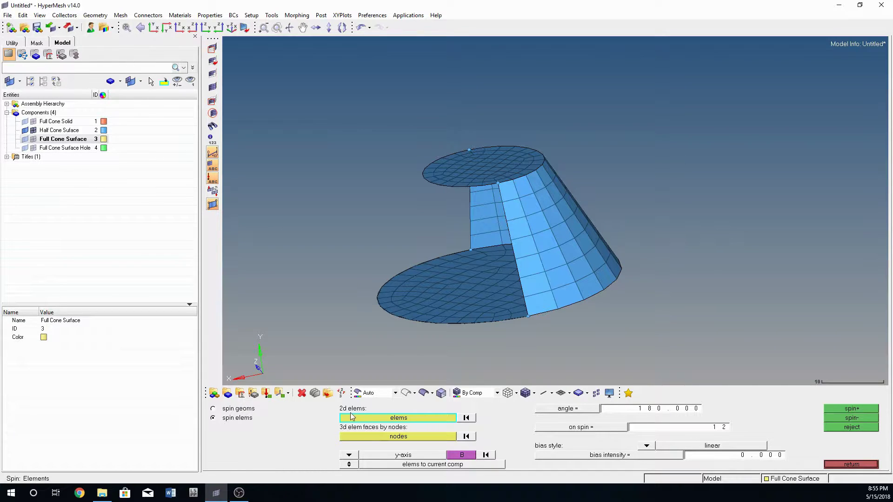
pyautogui.moveTo(539, 306)
pyautogui.mouseDown()
pyautogui.moveTo(506, 196)
pyautogui.moveTo(517, 226)
pyautogui.moveTo(475, 201)
pyautogui.mouseUp()
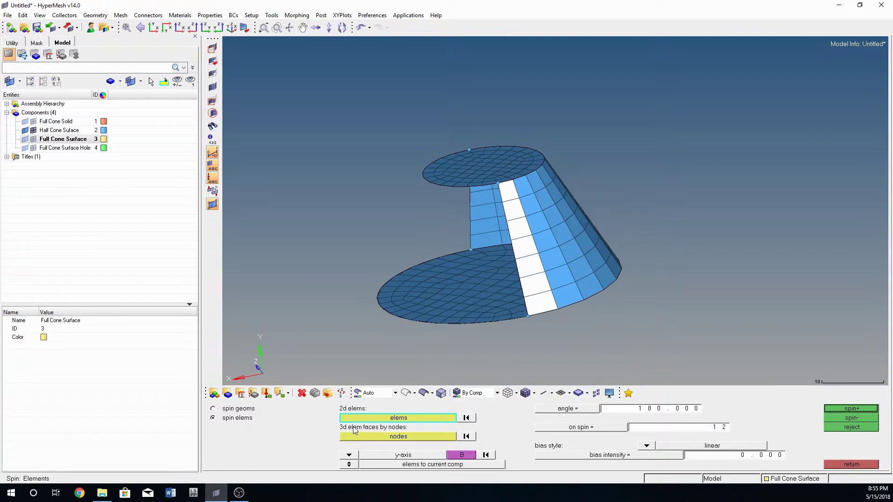
# - Set the spin axis to the y-axis with its base point at the centre of the base disk
pyautogui.click(350, 456)
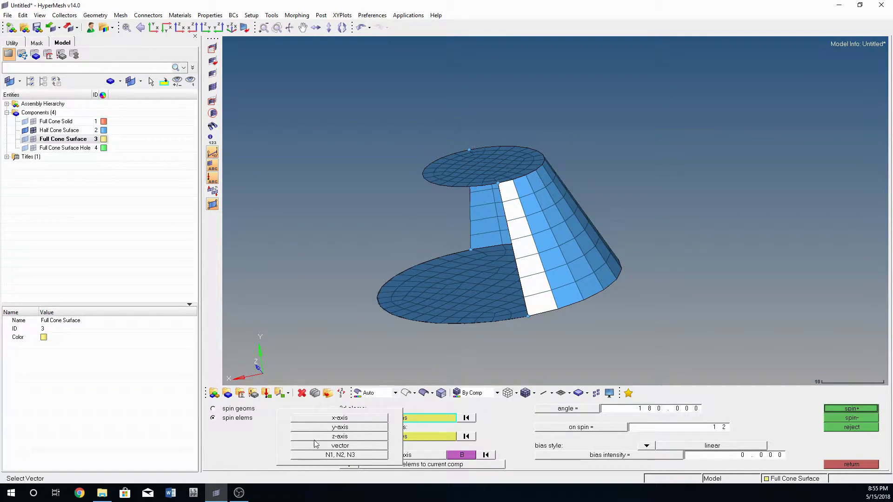
pyautogui.click(340, 427)
pyautogui.keyDown('ctrl'); pyautogui.moveTo(446, 331); pyautogui.dragTo(283, 360); pyautogui.keyUp('ctrl')
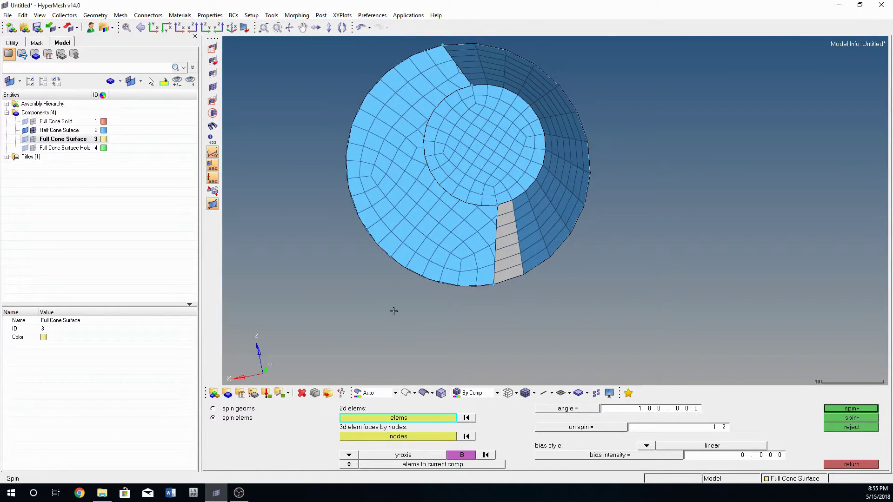
pyautogui.keyDown('ctrl'); pyautogui.moveTo(392, 311); pyautogui.dragTo(416, 235); pyautogui.keyUp('ctrl')
pyautogui.click(462, 455)
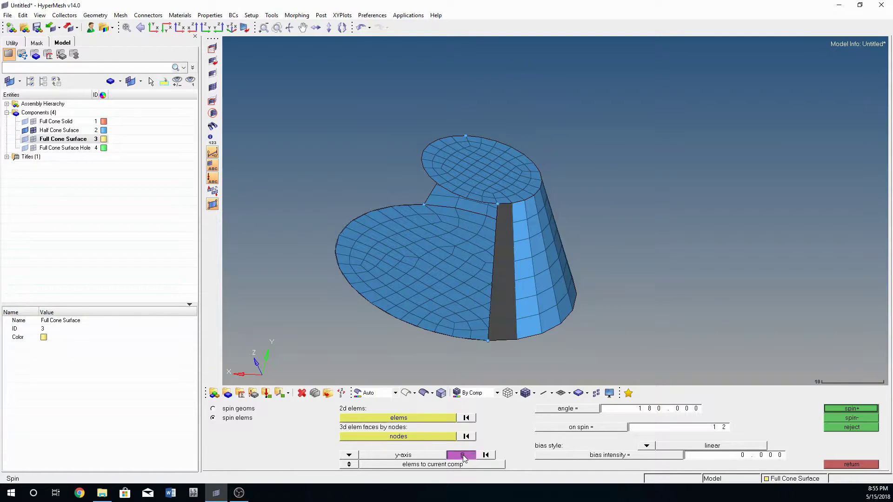
pyautogui.click(851, 463)
pyautogui.keyDown('ctrl'); pyautogui.moveTo(312, 342); pyautogui.dragTo(409, 174); pyautogui.keyUp('ctrl')
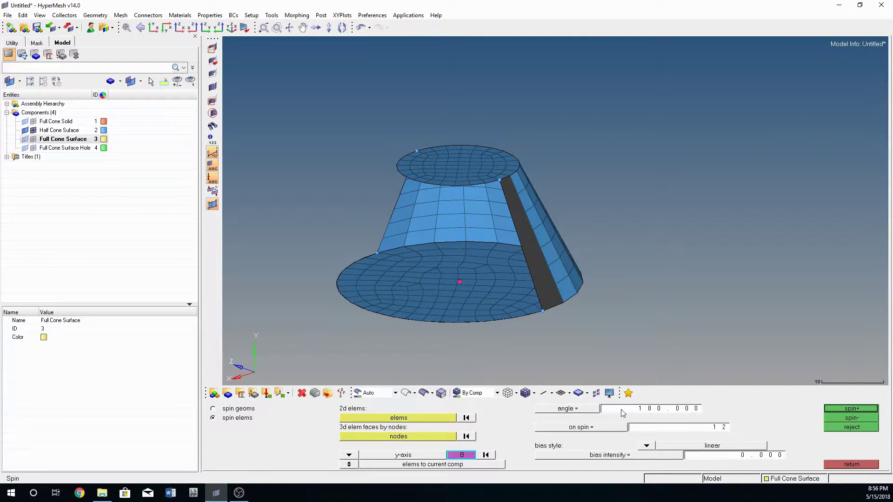
# - Try to spin the selected element strip 180 degrees about the y-axis with 12 elements on spin, and reject it
pyautogui.keyDown('ctrl'); pyautogui.moveTo(528, 301); pyautogui.dragTo(380, 283); pyautogui.keyUp('ctrl')
pyautogui.keyDown('ctrl'); pyautogui.moveTo(396, 229); pyautogui.dragTo(533, 289); pyautogui.keyUp('ctrl')
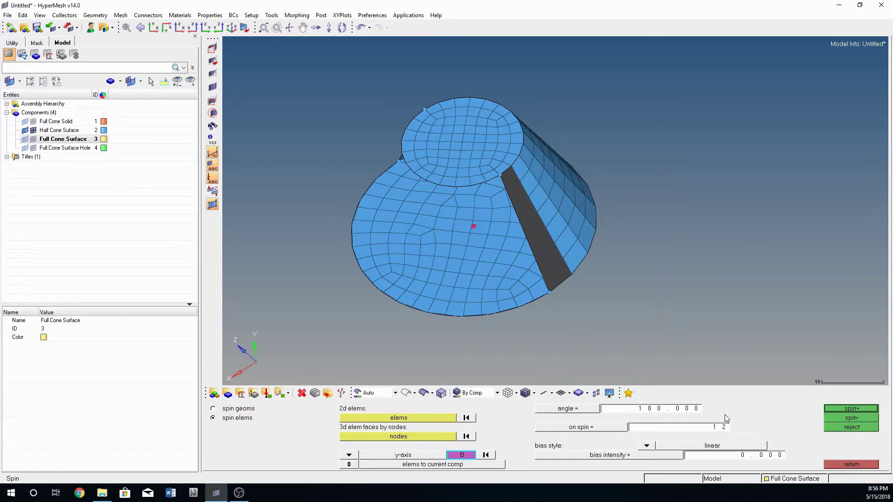
pyautogui.keyDown('ctrl'); pyautogui.moveTo(593, 263); pyautogui.dragTo(493, 304); pyautogui.keyUp('ctrl')
pyautogui.keyDown('ctrl'); pyautogui.moveTo(569, 261); pyautogui.dragTo(528, 366); pyautogui.keyUp('ctrl')
pyautogui.keyDown('ctrl'); pyautogui.moveTo(586, 270); pyautogui.dragTo(489, 279); pyautogui.keyUp('ctrl')
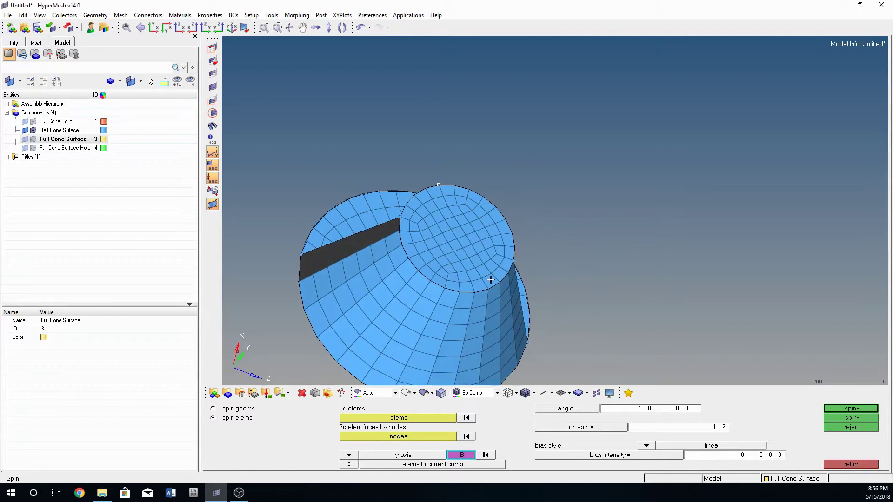
pyautogui.keyDown('ctrl'); pyautogui.moveTo(444, 215); pyautogui.dragTo(651, 252); pyautogui.keyUp('ctrl')
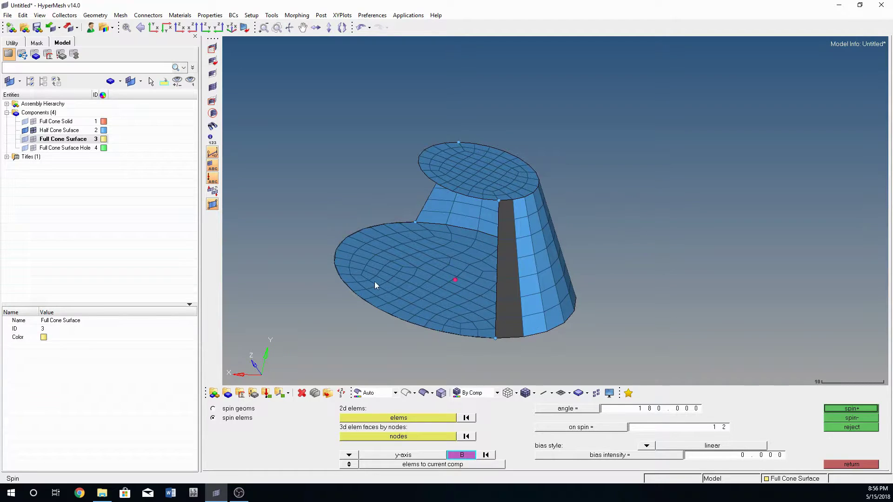
pyautogui.click(841, 410)
pyautogui.keyDown('ctrl'); pyautogui.moveTo(452, 302); pyautogui.dragTo(487, 265); pyautogui.keyUp('ctrl')
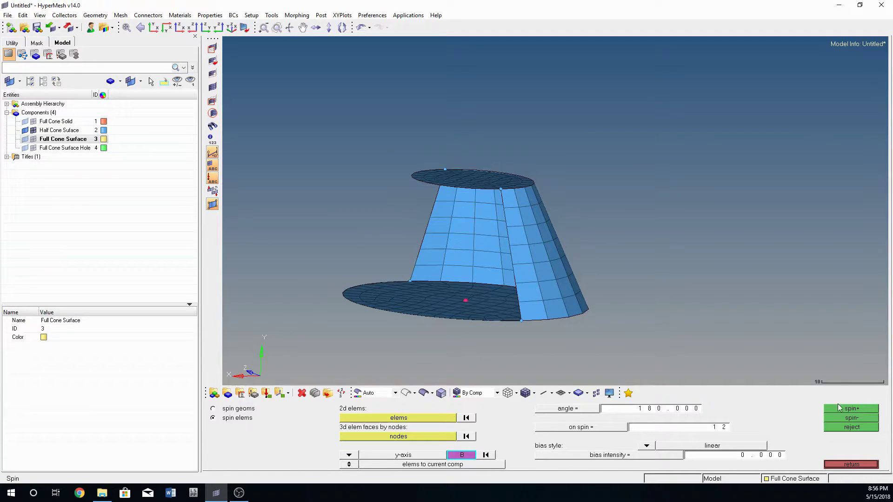
pyautogui.click(846, 428)
pyautogui.click(843, 418)
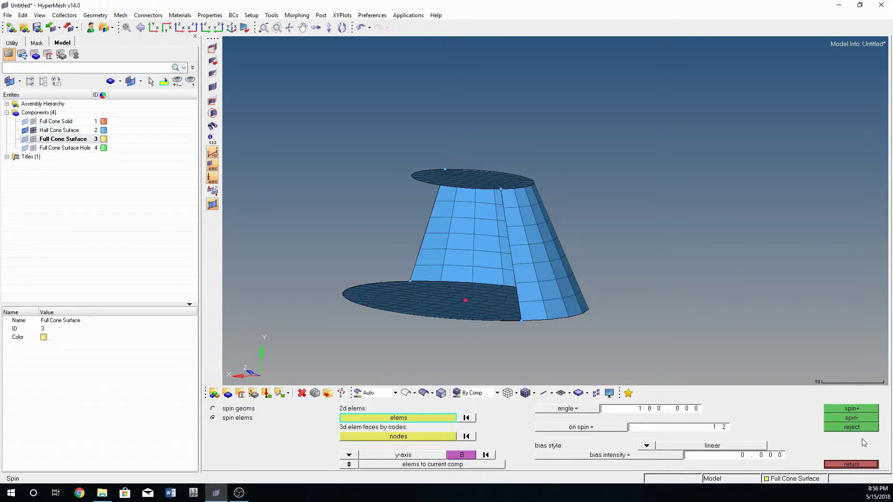
pyautogui.click(852, 408)
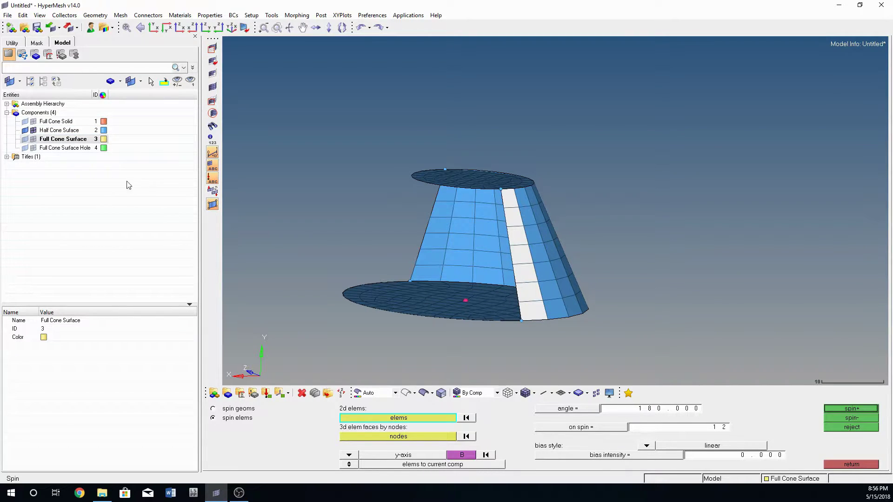
# - Set the spin output to elements to original comp and make Half Cone Suface the current component
pyautogui.click(351, 465)
pyautogui.rightClick(47, 134)
pyautogui.click(77, 155)
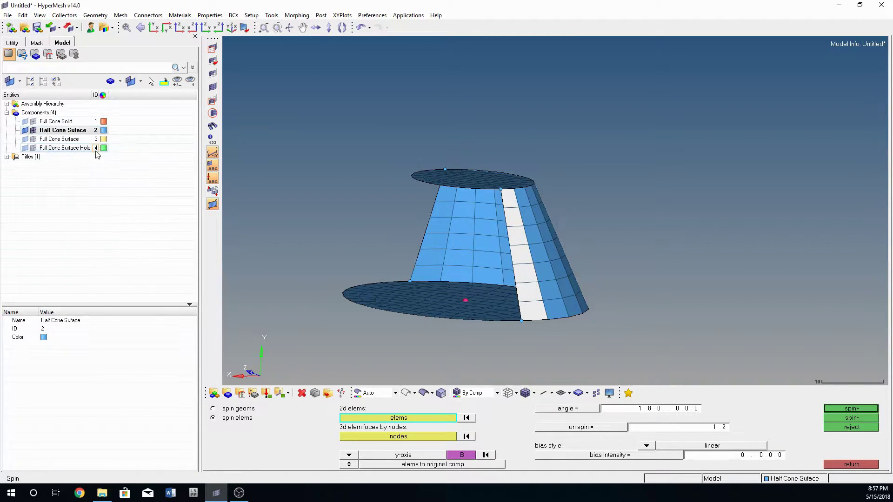
# - Spin the selected element strip 180 degrees about the y-axis in the negative direction with 12 elements on spin
pyautogui.click(847, 418)
pyautogui.keyDown('ctrl'); pyautogui.moveTo(505, 205); pyautogui.dragTo(411, 194); pyautogui.keyUp('ctrl')
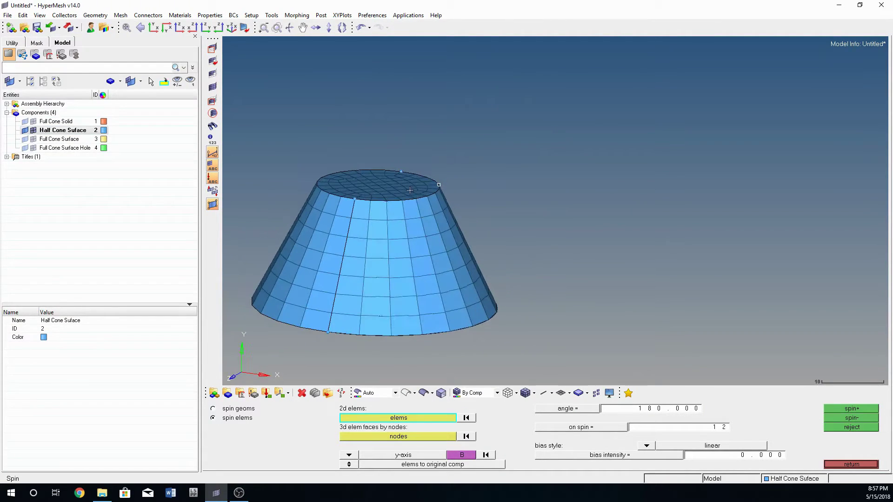
pyautogui.keyDown('ctrl'); pyautogui.moveTo(398, 225); pyautogui.dragTo(379, 294); pyautogui.keyUp('ctrl')
pyautogui.keyDown('ctrl'); pyautogui.moveTo(423, 328); pyautogui.dragTo(392, 196); pyautogui.keyUp('ctrl')
pyautogui.keyDown('ctrl'); pyautogui.moveTo(421, 126); pyautogui.dragTo(429, 221); pyautogui.keyUp('ctrl')
pyautogui.keyDown('ctrl'); pyautogui.moveTo(462, 201); pyautogui.dragTo(533, 244); pyautogui.keyUp('ctrl')
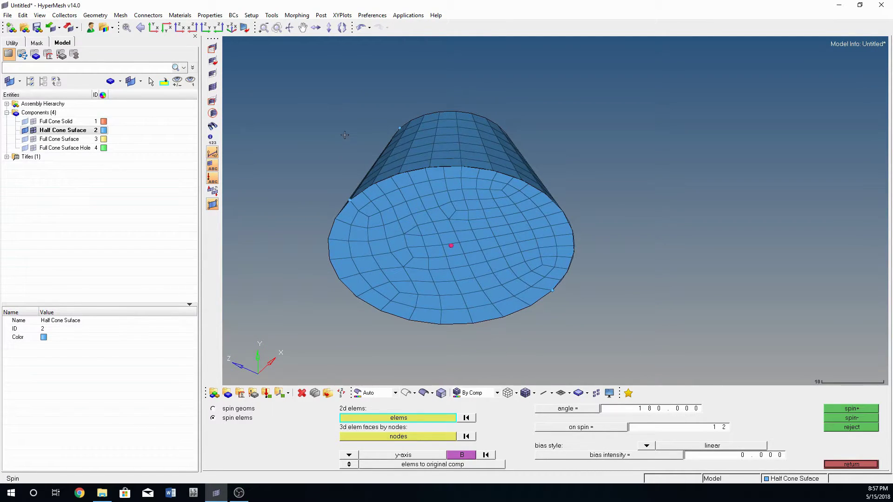
pyautogui.keyDown('ctrl'); pyautogui.moveTo(341, 138); pyautogui.dragTo(682, 177); pyautogui.keyUp('ctrl')
pyautogui.keyDown('ctrl'); pyautogui.moveTo(428, 136); pyautogui.dragTo(506, 165); pyautogui.keyUp('ctrl')
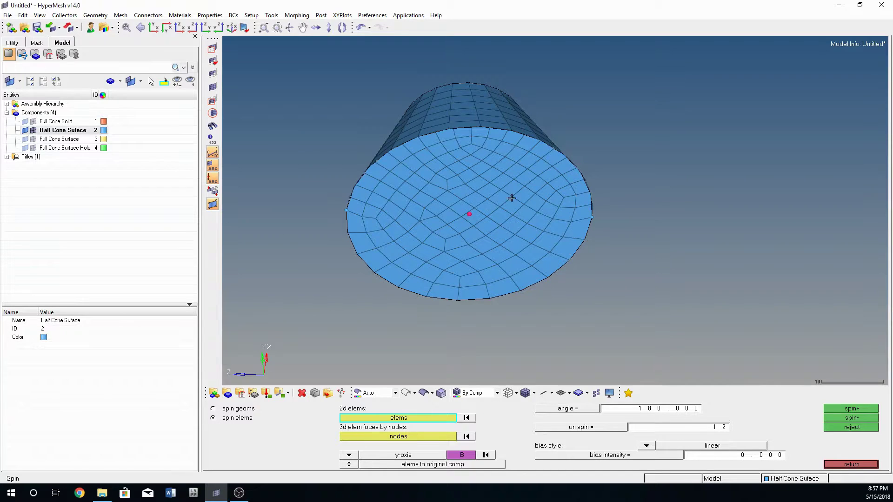
pyautogui.click(856, 464)
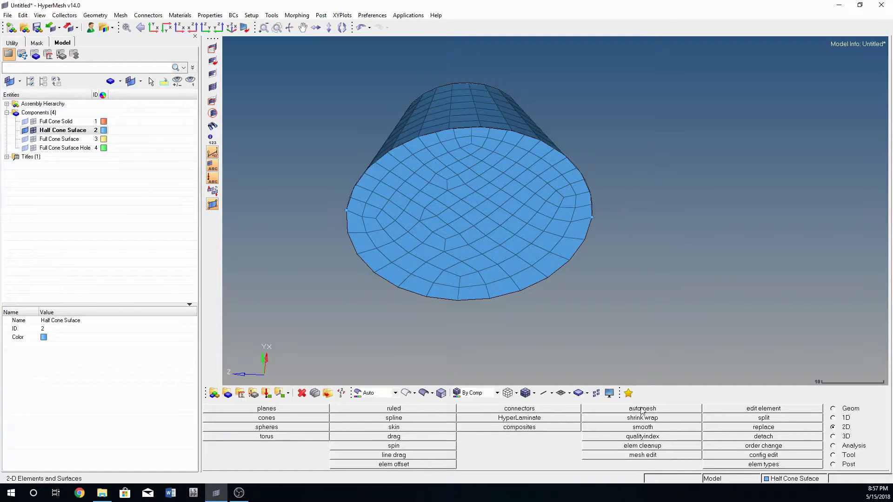
# - Start Automesh and set it to remesh elements instead of surfaces
pyautogui.click(666, 410)
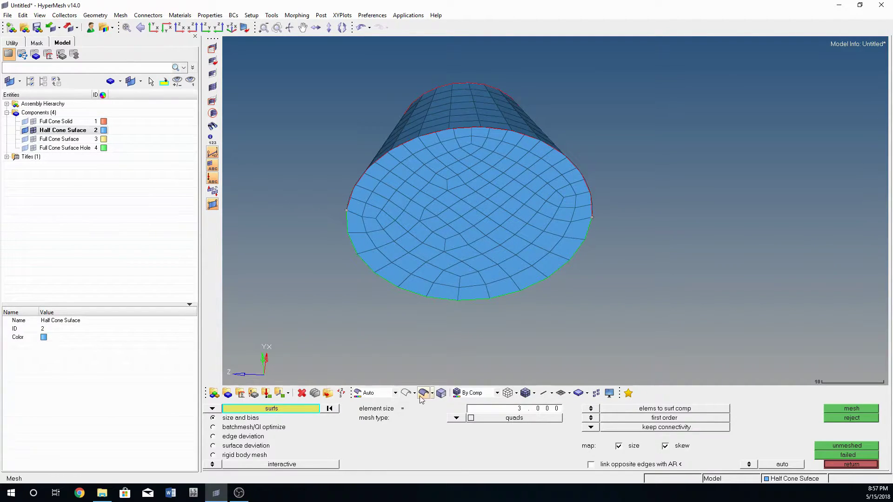
pyautogui.click(213, 409)
pyautogui.click(250, 421)
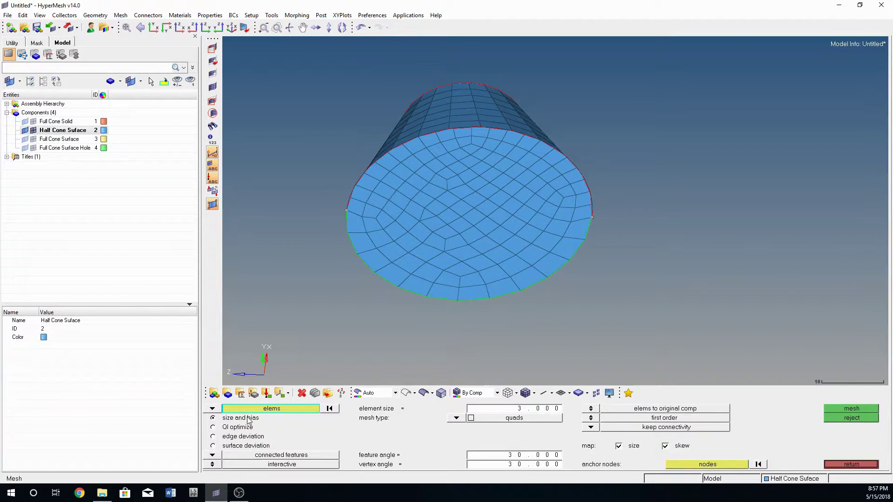
# - Select all elements of the base disk by face and remesh them interactively as quads with element size 3
pyautogui.keyDown('ctrl'); pyautogui.moveTo(493, 236); pyautogui.dragTo(476, 189); pyautogui.keyUp('ctrl')
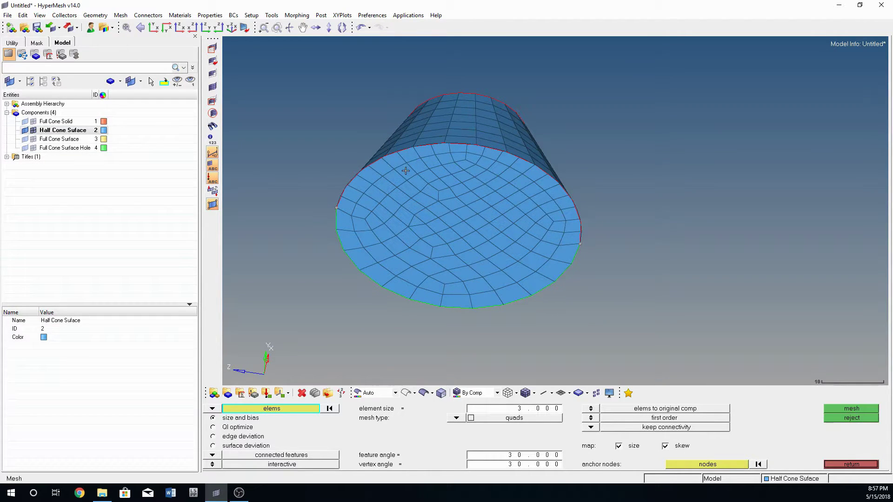
pyautogui.keyDown('ctrl'); pyautogui.moveTo(386, 193); pyautogui.dragTo(436, 217); pyautogui.keyUp('ctrl')
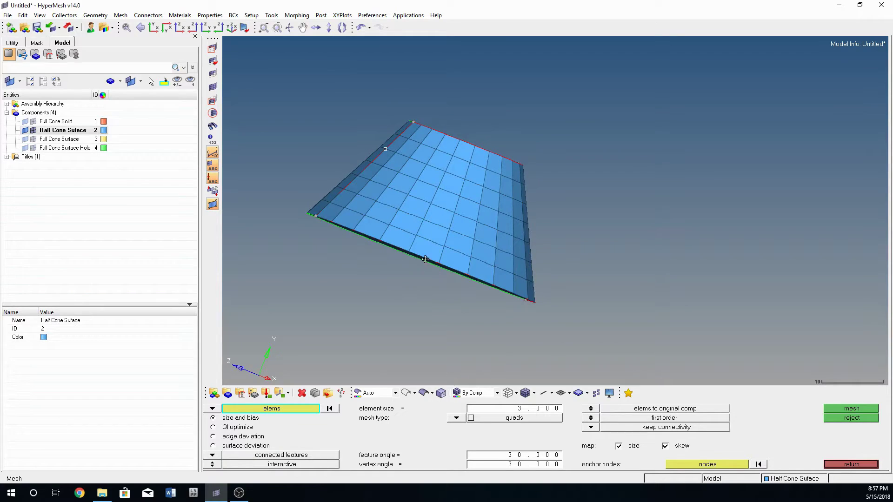
pyautogui.keyDown('ctrl'); pyautogui.moveTo(425, 264); pyautogui.dragTo(457, 233); pyautogui.keyUp('ctrl')
pyautogui.click(441, 230)
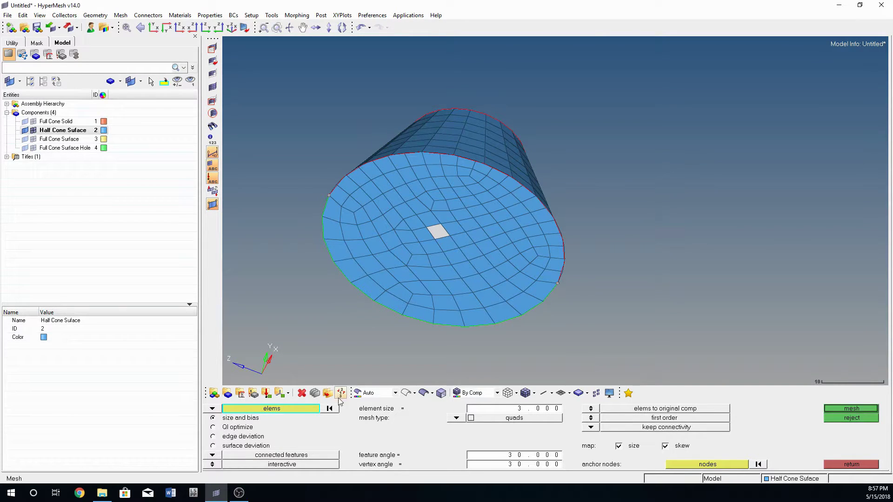
pyautogui.click(283, 410)
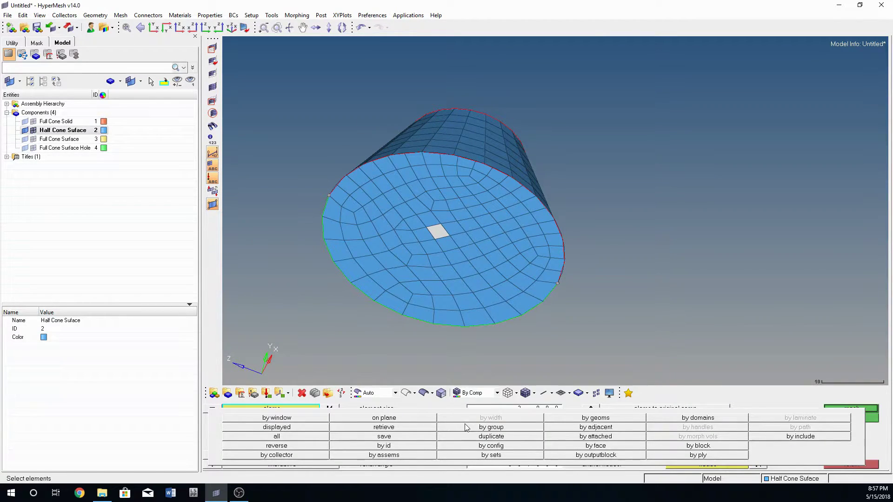
pyautogui.click(596, 446)
pyautogui.keyDown('ctrl'); pyautogui.moveTo(433, 244); pyautogui.dragTo(427, 220); pyautogui.keyUp('ctrl')
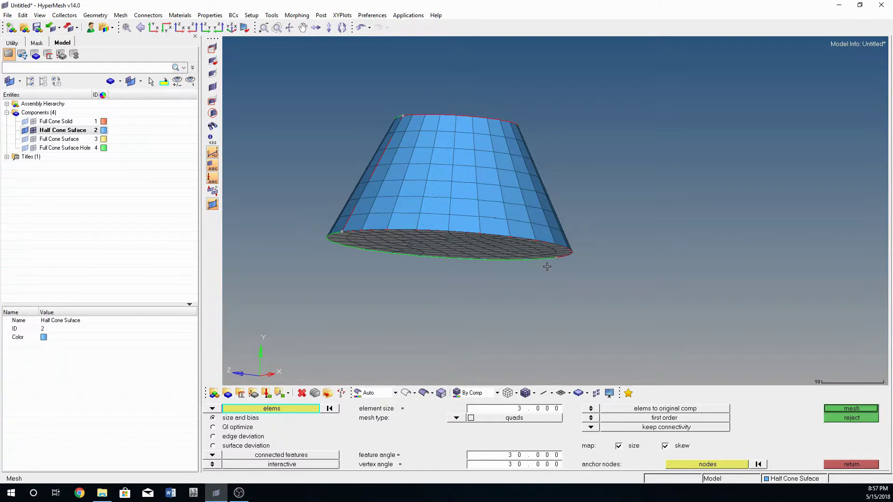
pyautogui.keyDown('ctrl'); pyautogui.moveTo(547, 267); pyautogui.dragTo(426, 212); pyautogui.keyUp('ctrl')
pyautogui.keyDown('ctrl'); pyautogui.moveTo(483, 248); pyautogui.dragTo(551, 277); pyautogui.keyUp('ctrl')
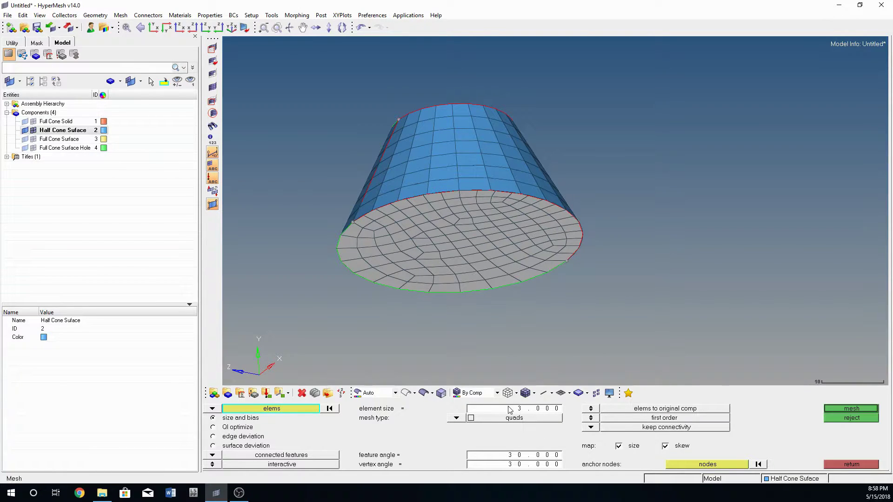
pyautogui.click(852, 409)
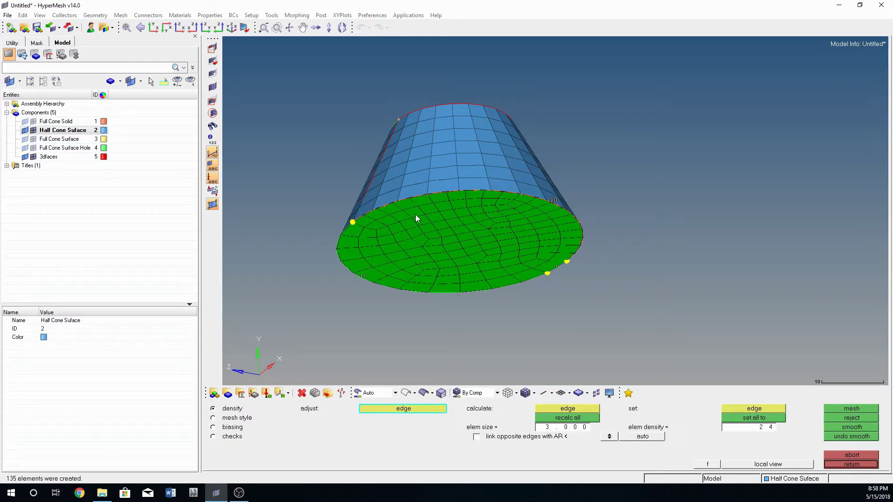
pyautogui.keyDown('ctrl'); pyautogui.moveTo(416, 217); pyautogui.dragTo(408, 181); pyautogui.keyUp('ctrl')
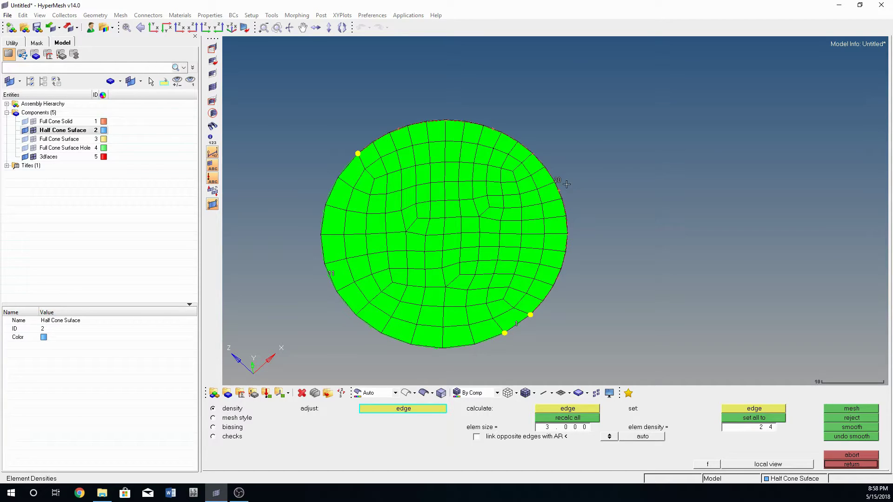
# - Try an element density of 11 on the base disk's long rim edge and remesh the disk
pyautogui.click(756, 427)
pyautogui.write('11')
pyautogui.press('Return')
pyautogui.click(560, 185)
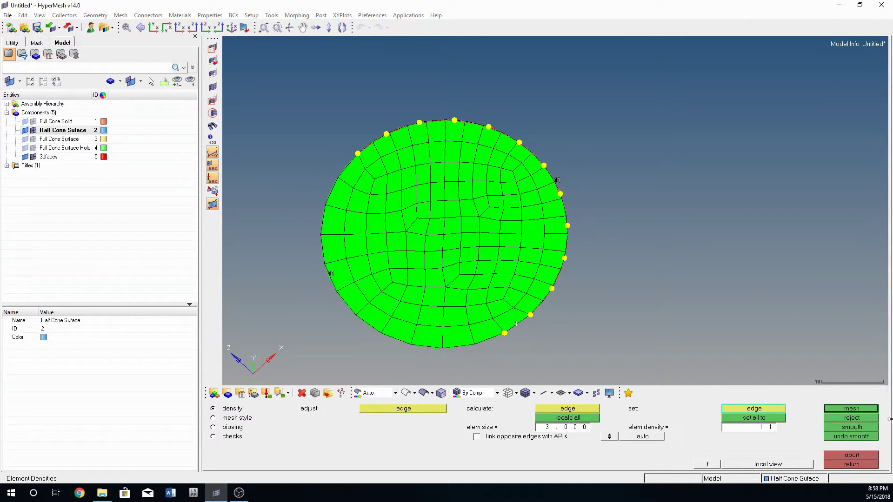
pyautogui.click(849, 411)
pyautogui.keyDown('ctrl'); pyautogui.moveTo(544, 200); pyautogui.dragTo(443, 262); pyautogui.keyUp('ctrl')
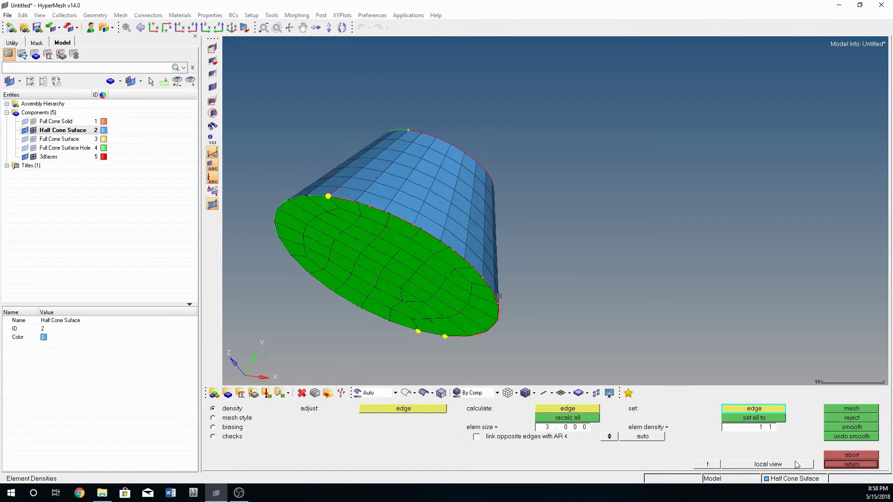
# - Set the base disk's long rim edge to an element density of 12 and accept the remesh
pyautogui.click(768, 428)
pyautogui.write('12')
pyautogui.click(497, 298)
pyautogui.moveTo(465, 246)
pyautogui.keyDown('ctrl'); pyautogui.mouseDown()
pyautogui.moveTo(438, 210)
pyautogui.moveTo(456, 235)
pyautogui.moveTo(417, 141)
pyautogui.moveTo(426, 136)
pyautogui.mouseUp(); pyautogui.keyUp('ctrl')
pyautogui.moveTo(528, 157)
pyautogui.keyDown('ctrl'); pyautogui.mouseDown()
pyautogui.moveTo(370, 129)
pyautogui.moveTo(351, 146)
pyautogui.moveTo(419, 132)
pyautogui.moveTo(400, 179)
pyautogui.moveTo(437, 191)
pyautogui.moveTo(406, 198)
pyautogui.mouseUp(); pyautogui.keyUp('ctrl')
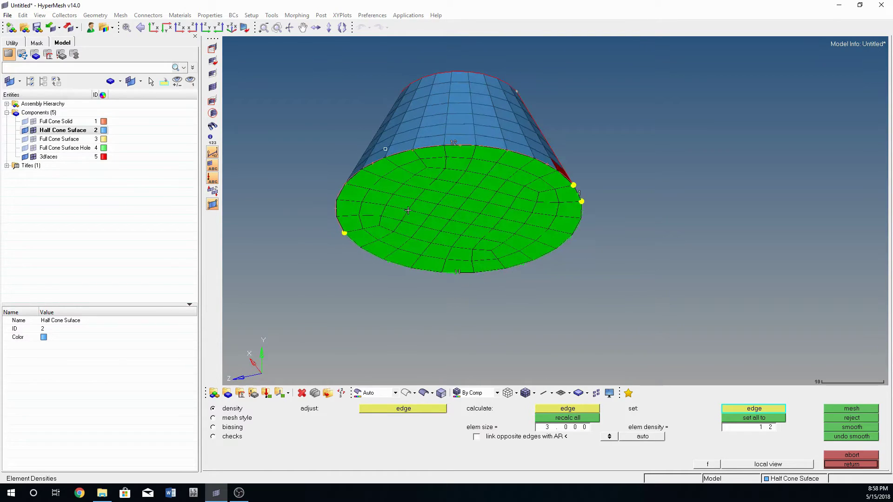
pyautogui.keyDown('ctrl'); pyautogui.moveTo(419, 147); pyautogui.dragTo(524, 200); pyautogui.keyUp('ctrl')
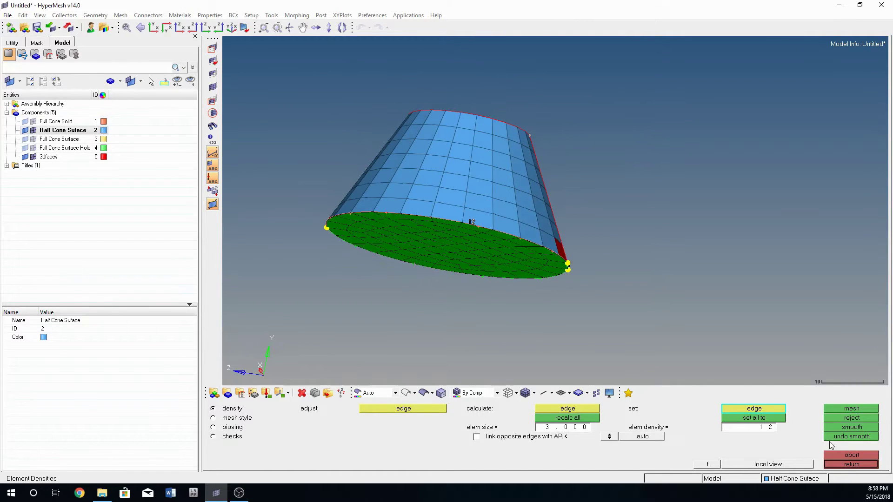
pyautogui.click(845, 465)
# - Examine the cone mesh from above, below and the sides, checking how the wall meets both disks
pyautogui.keyDown('ctrl'); pyautogui.moveTo(441, 223); pyautogui.dragTo(453, 173); pyautogui.keyUp('ctrl')
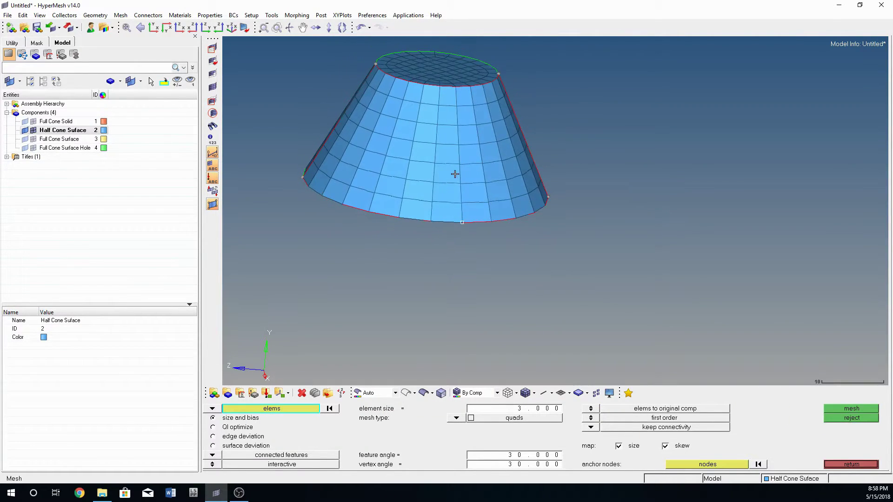
pyautogui.keyDown('ctrl'); pyautogui.scroll(-3, 526, 268); pyautogui.keyUp('ctrl')
pyautogui.keyDown('ctrl'); pyautogui.scroll(3, 421, 139); pyautogui.keyUp('ctrl')
pyautogui.keyDown('ctrl'); pyautogui.moveTo(526, 169); pyautogui.dragTo(484, 202); pyautogui.keyUp('ctrl')
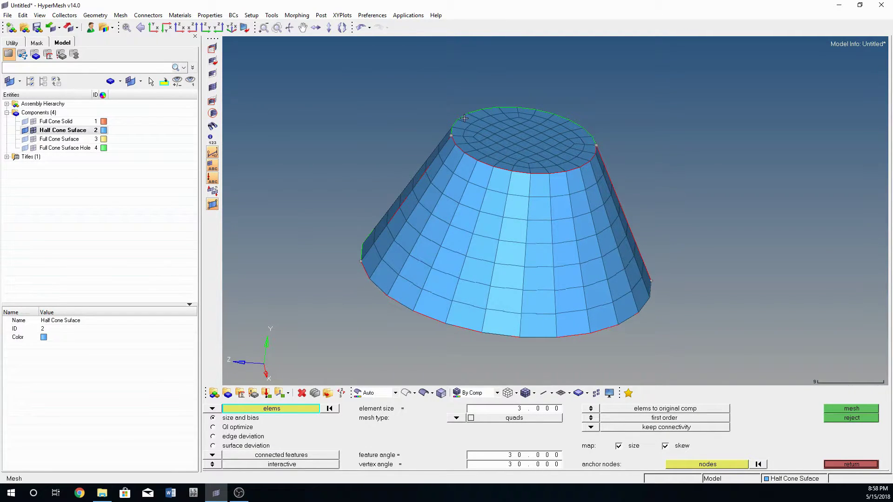
pyautogui.keyDown('ctrl'); pyautogui.moveTo(519, 234); pyautogui.dragTo(503, 308); pyautogui.keyUp('ctrl')
pyautogui.keyDown('ctrl'); pyautogui.moveTo(460, 273); pyautogui.dragTo(420, 184); pyautogui.keyUp('ctrl')
pyautogui.moveTo(455, 253)
pyautogui.keyDown('ctrl'); pyautogui.mouseDown()
pyautogui.moveTo(465, 224)
pyautogui.moveTo(477, 297)
pyautogui.mouseUp(); pyautogui.keyUp('ctrl')
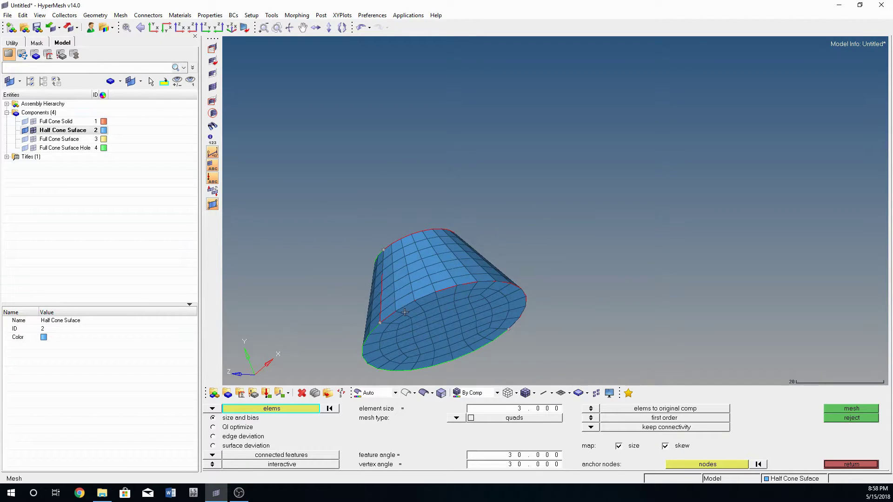
pyautogui.keyDown('ctrl'); pyautogui.moveTo(385, 285); pyautogui.dragTo(534, 226); pyautogui.keyUp('ctrl')
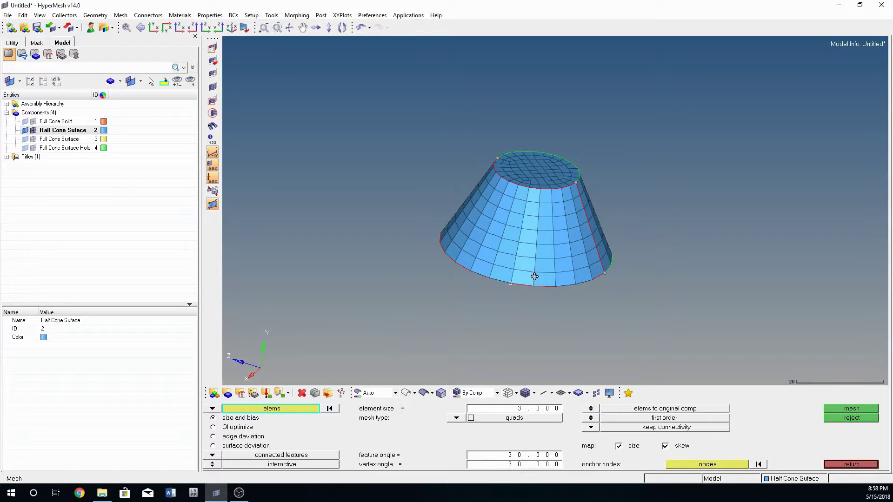
pyautogui.keyDown('ctrl'); pyautogui.moveTo(532, 277); pyautogui.dragTo(564, 268); pyautogui.keyUp('ctrl')
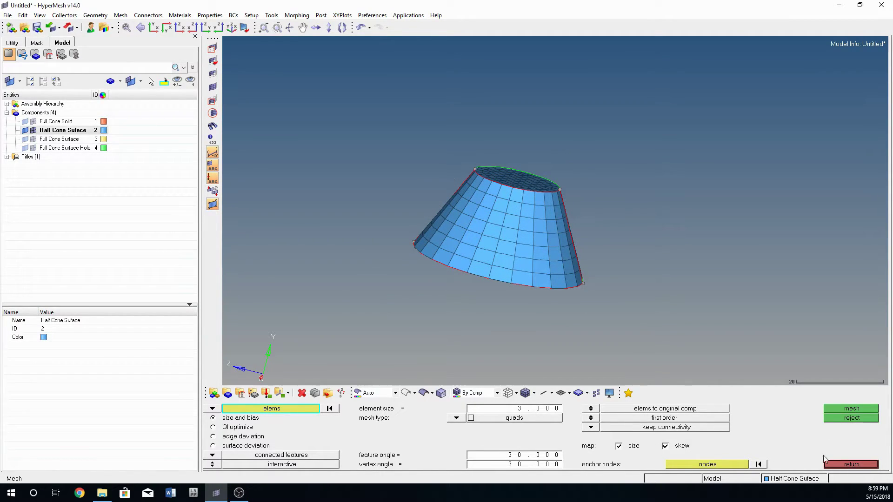
# - Leave Automesh and open the Edges tool
pyautogui.click(854, 465)
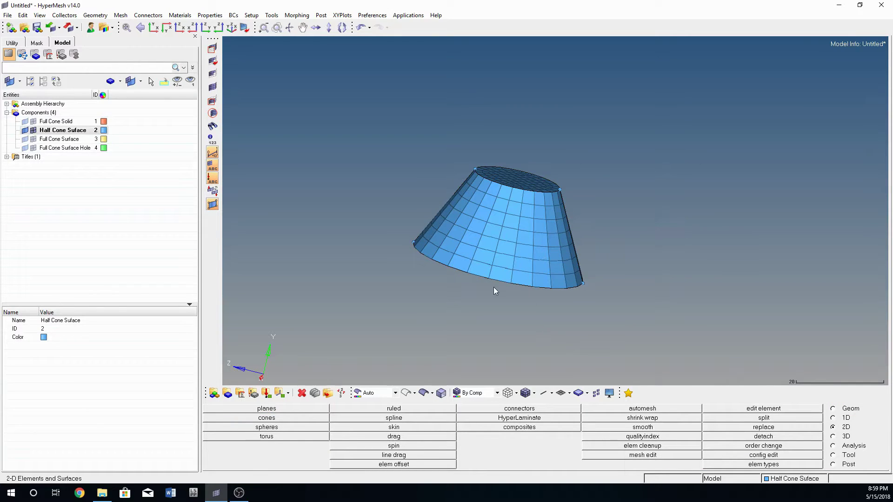
pyautogui.click(841, 457)
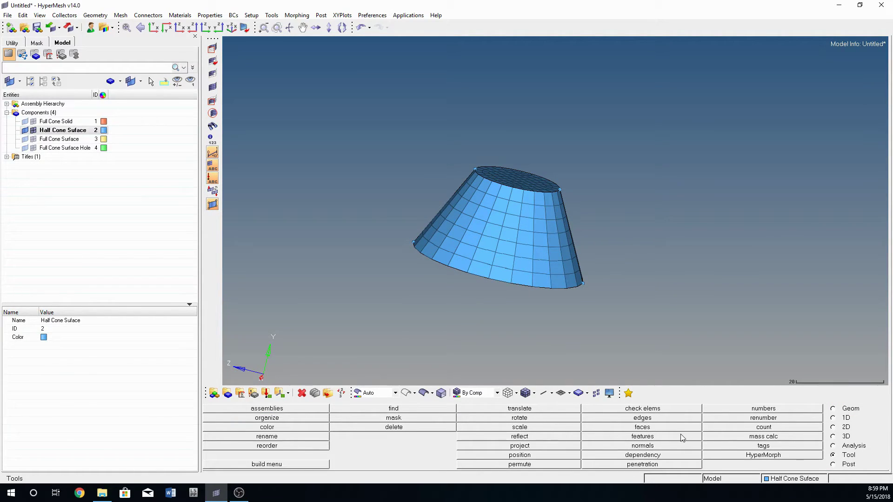
pyautogui.click(645, 419)
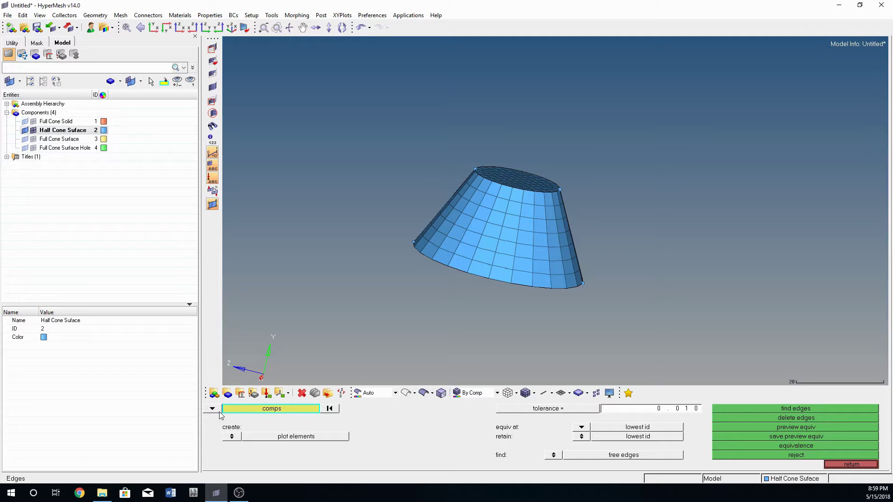
pyautogui.click(470, 250)
pyautogui.middleClick(514, 222)
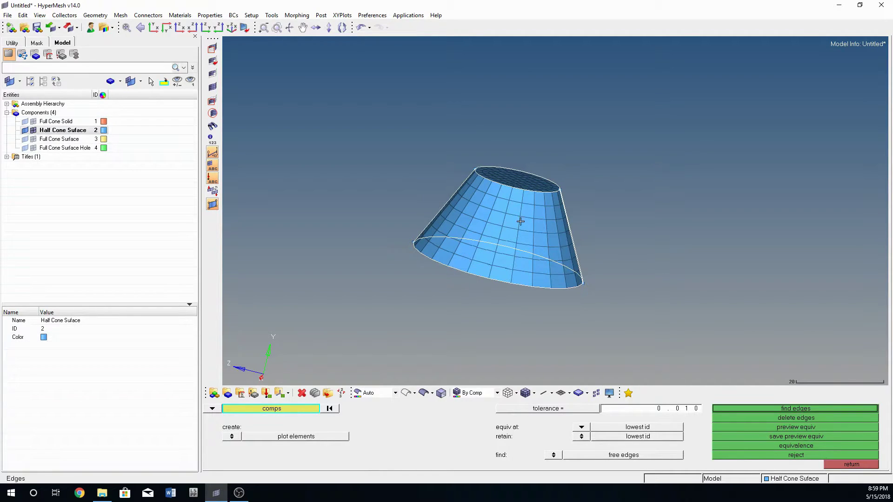
pyautogui.click(329, 409)
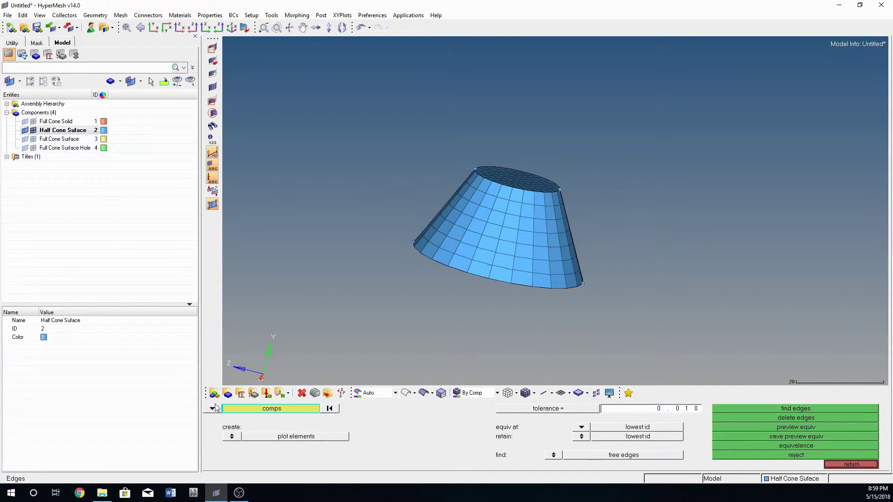
# - Switch the edge check from components to elements and select all elements of the cone
pyautogui.click(213, 408)
pyautogui.click(250, 429)
pyautogui.keyDown('shift'); pyautogui.moveTo(380, 139); pyautogui.dragTo(644, 341); pyautogui.keyUp('shift')
pyautogui.keyDown('ctrl'); pyautogui.moveTo(488, 273); pyautogui.dragTo(562, 287); pyautogui.keyUp('ctrl')
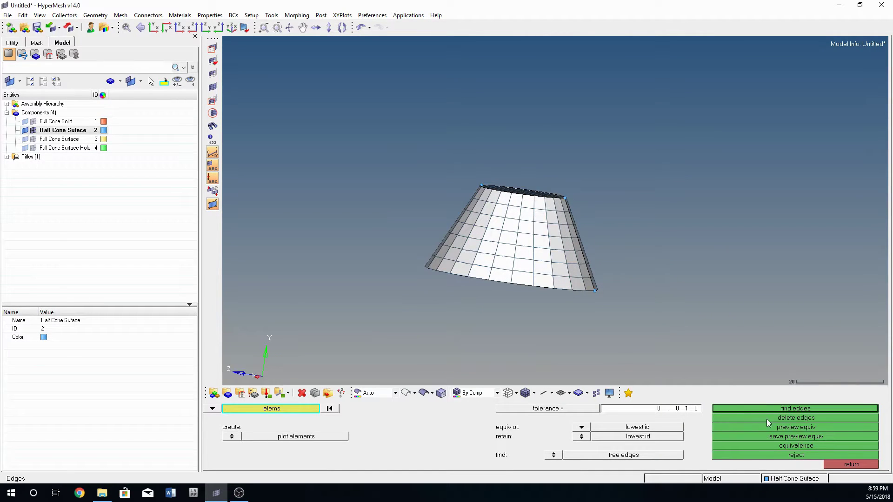
# - Preview the coincident nodes of the selected elements at a tolerance of 0.010, inspect them along the seams, and equivalence them
pyautogui.click(788, 429)
pyautogui.keyDown('ctrl'); pyautogui.moveTo(506, 285); pyautogui.dragTo(405, 259); pyautogui.keyUp('ctrl')
pyautogui.keyDown('ctrl'); pyautogui.moveTo(479, 195); pyautogui.dragTo(459, 203); pyautogui.keyUp('ctrl')
pyautogui.scroll(5, 458, 203)
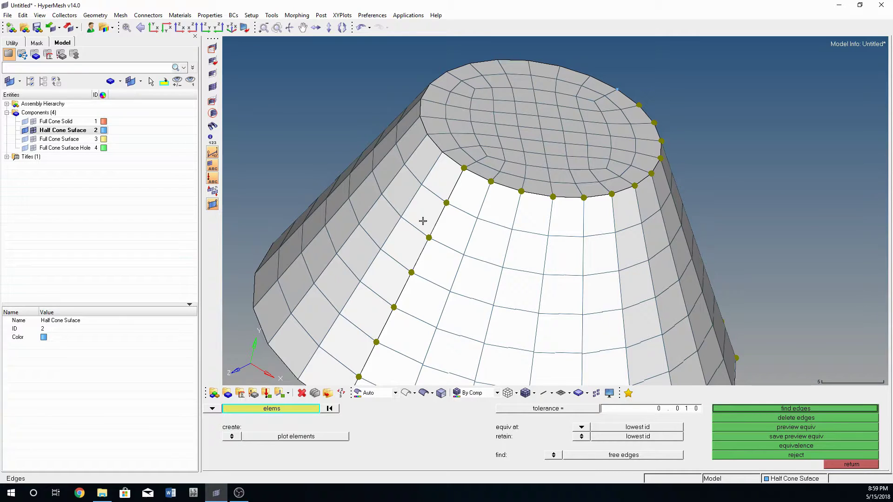
pyautogui.keyDown('ctrl'); pyautogui.moveTo(462, 225); pyautogui.dragTo(559, 193); pyautogui.keyUp('ctrl')
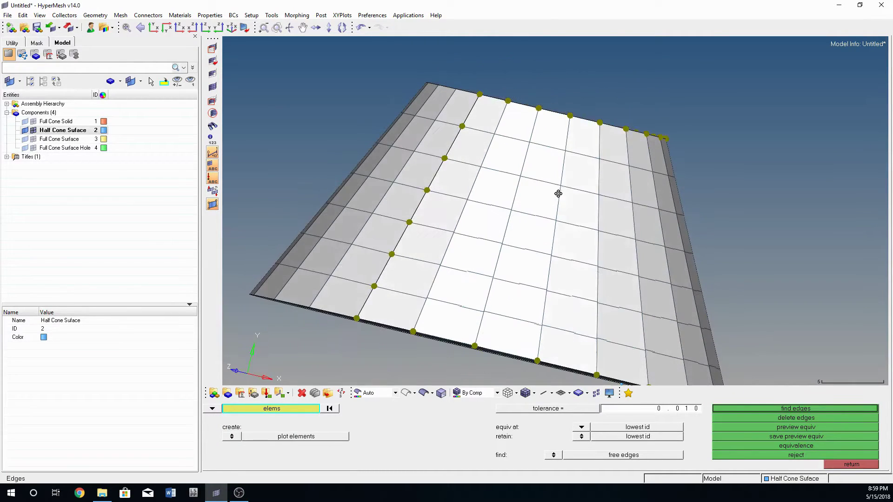
pyautogui.keyDown('ctrl'); pyautogui.moveTo(464, 184); pyautogui.dragTo(446, 202); pyautogui.keyUp('ctrl')
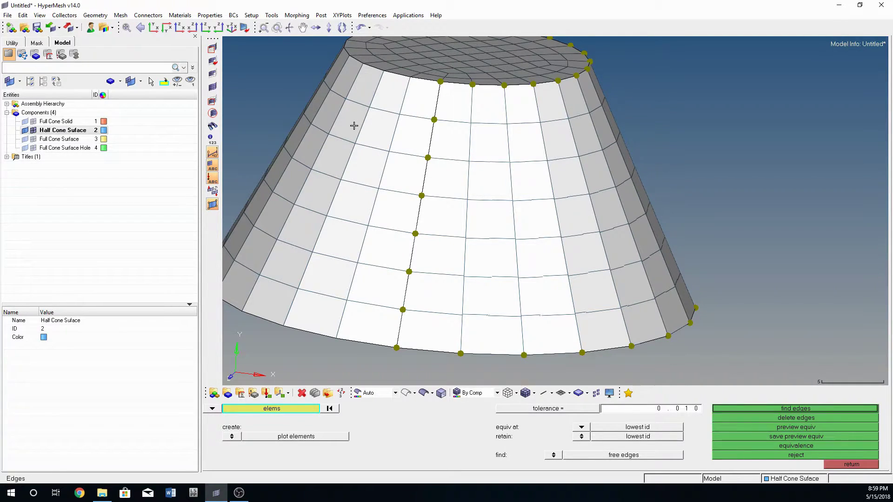
pyautogui.keyDown('ctrl'); pyautogui.moveTo(563, 177); pyautogui.dragTo(628, 259); pyautogui.keyUp('ctrl')
pyautogui.keyDown('ctrl'); pyautogui.moveTo(479, 281); pyautogui.dragTo(661, 369); pyautogui.keyUp('ctrl')
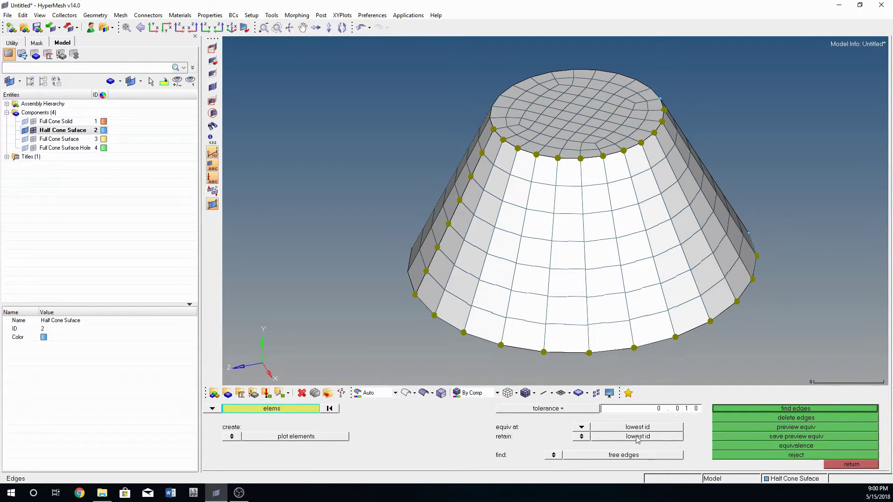
pyautogui.click(795, 448)
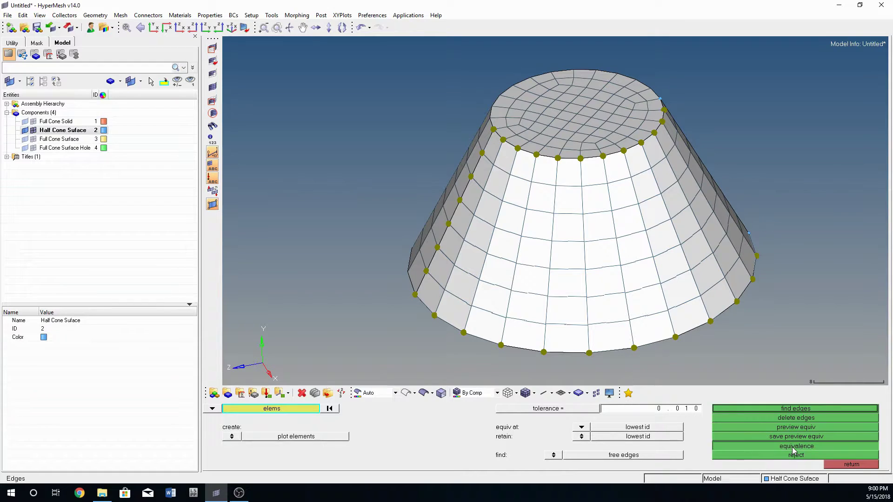
pyautogui.keyDown('ctrl'); pyautogui.moveTo(479, 296); pyautogui.dragTo(480, 177); pyautogui.keyUp('ctrl')
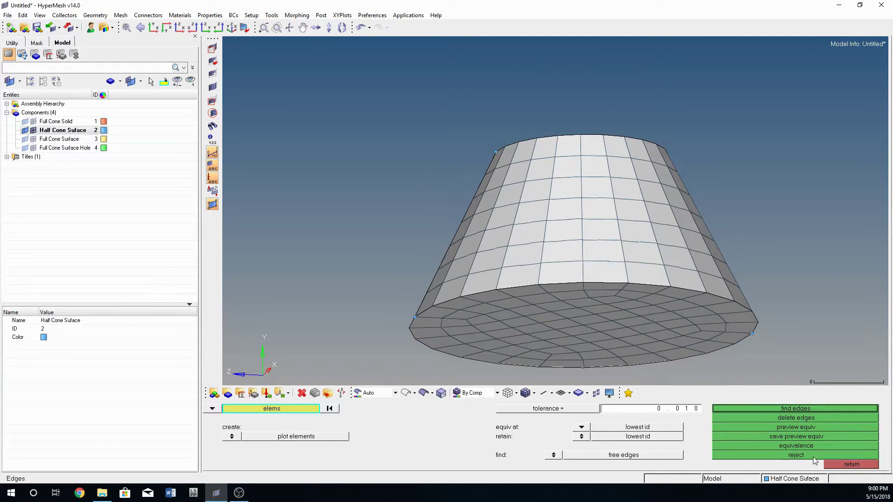
# - Close the Edges tool and hide the elements and geometry of the Half Cone Suface component
pyautogui.click(845, 465)
pyautogui.keyDown('ctrl'); pyautogui.moveTo(584, 273); pyautogui.dragTo(254, 193); pyautogui.keyUp('ctrl')
pyautogui.keyDown('ctrl'); pyautogui.moveTo(446, 200); pyautogui.dragTo(589, 246); pyautogui.keyUp('ctrl')
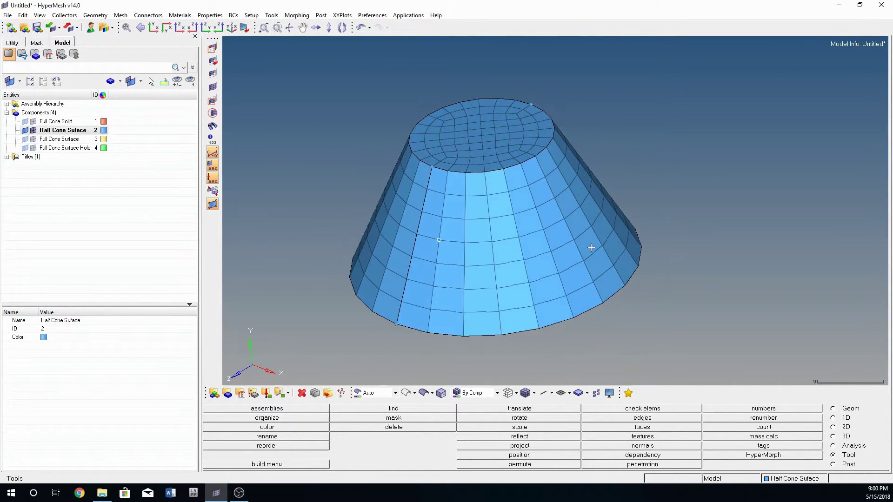
pyautogui.click(34, 130)
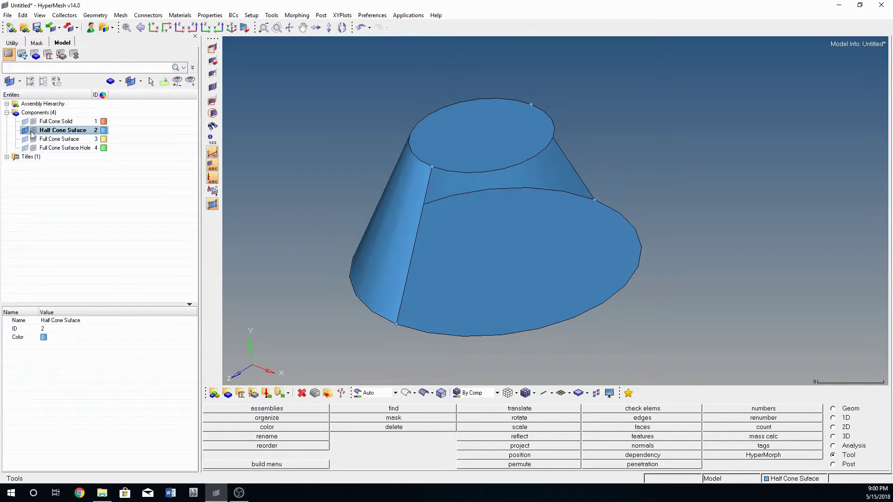
pyautogui.click(26, 130)
# - Show the geometry and elements of the Full Cone Surface Hole component and make it the current component
pyautogui.click(25, 148)
pyautogui.click(34, 148)
pyautogui.keyDown('ctrl'); pyautogui.moveTo(428, 233); pyautogui.dragTo(326, 233); pyautogui.keyUp('ctrl')
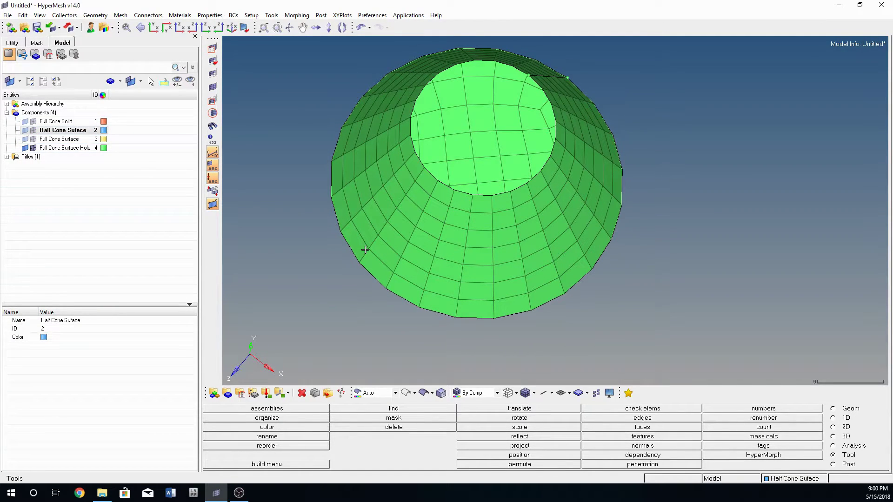
pyautogui.rightClick(73, 148)
pyautogui.click(112, 176)
pyautogui.moveTo(468, 242)
pyautogui.keyDown('ctrl'); pyautogui.mouseDown()
pyautogui.moveTo(450, 177)
pyautogui.moveTo(454, 265)
pyautogui.moveTo(455, 248)
pyautogui.mouseUp(); pyautogui.keyUp('ctrl')
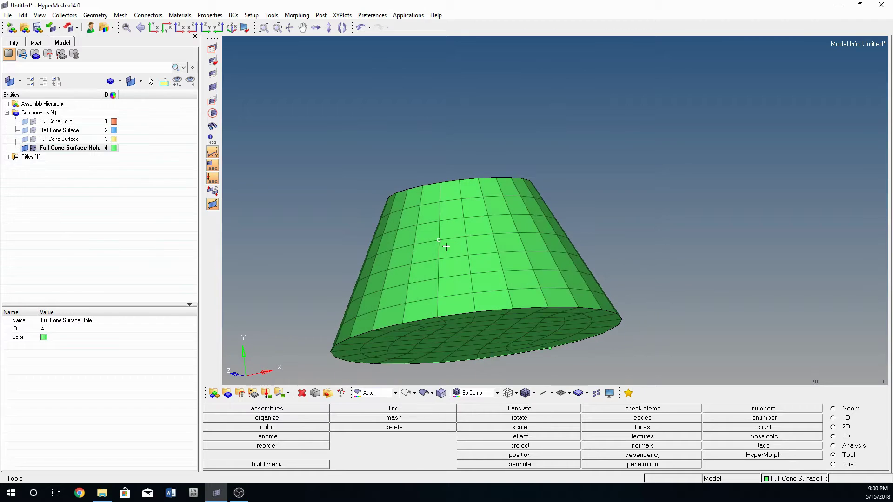
# - Examine the open-topped cone of Full Cone Surface Hole with its elements hidden and then shown
pyautogui.click(34, 148)
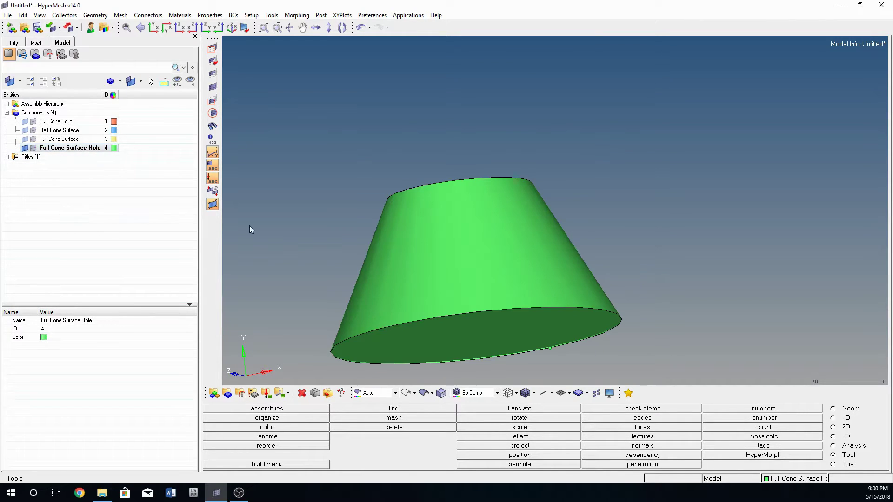
pyautogui.moveTo(398, 226)
pyautogui.keyDown('ctrl'); pyautogui.mouseDown()
pyautogui.moveTo(448, 208)
pyautogui.moveTo(486, 231)
pyautogui.moveTo(453, 205)
pyautogui.moveTo(439, 221)
pyautogui.mouseUp(); pyautogui.keyUp('ctrl')
pyautogui.click(33, 148)
pyautogui.keyDown('ctrl'); pyautogui.moveTo(599, 249); pyautogui.dragTo(531, 279); pyautogui.keyUp('ctrl')
# - Try a Ruled mesh across the cone's top opening between two node paths along opposite halves of the rim, using mesh, keep surf
pyautogui.click(834, 427)
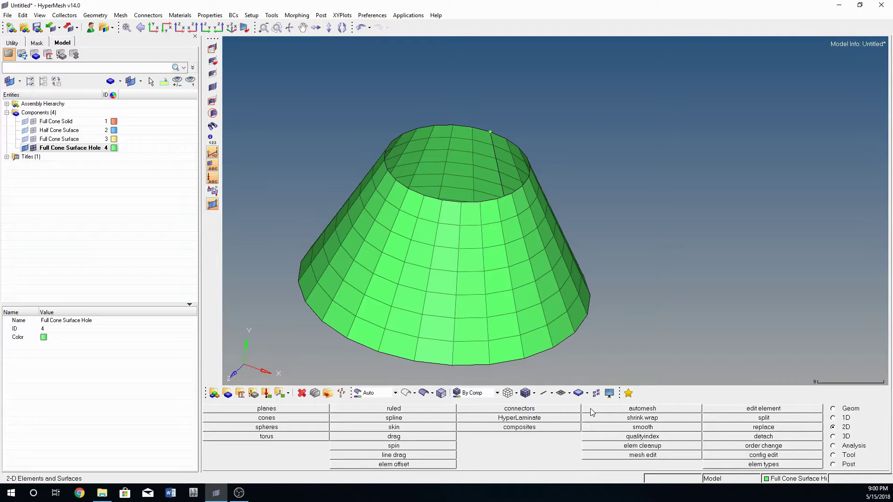
pyautogui.click(400, 418)
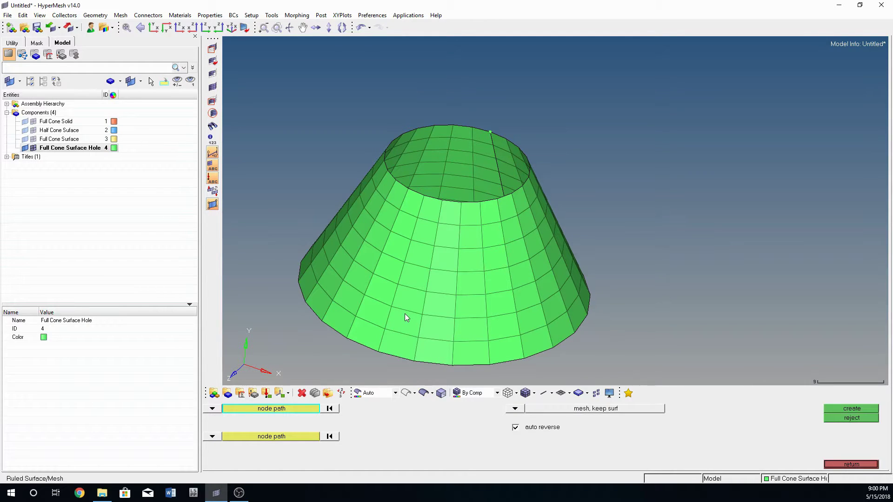
pyautogui.keyDown('ctrl'); pyautogui.moveTo(386, 242); pyautogui.dragTo(412, 249); pyautogui.keyUp('ctrl')
pyautogui.click(468, 120)
pyautogui.keyDown('ctrl'); pyautogui.moveTo(358, 237); pyautogui.dragTo(421, 239); pyautogui.keyUp('ctrl')
pyautogui.click(410, 203)
pyautogui.click(290, 436)
pyautogui.click(440, 125)
pyautogui.click(430, 206)
pyautogui.click(842, 408)
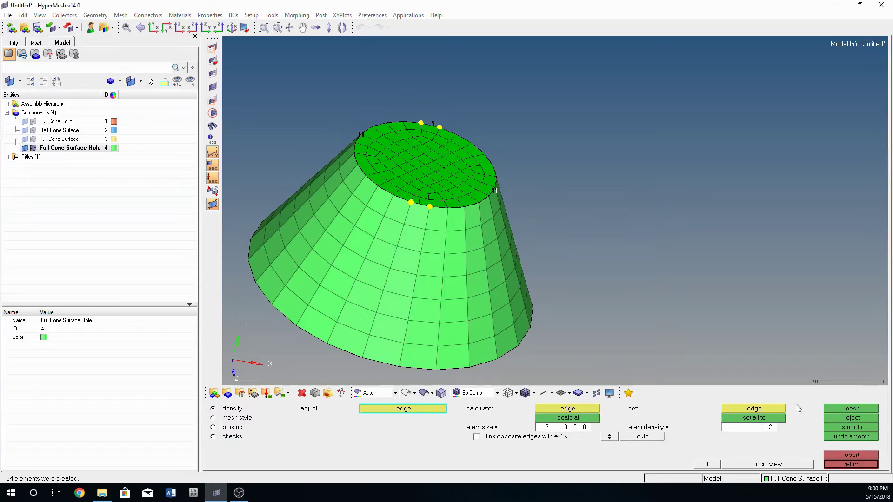
# - Inspect the ruled mesh on the top opening, reject it and leave the Ruled tool
pyautogui.keyDown('ctrl'); pyautogui.moveTo(500, 183); pyautogui.dragTo(421, 228); pyautogui.keyUp('ctrl')
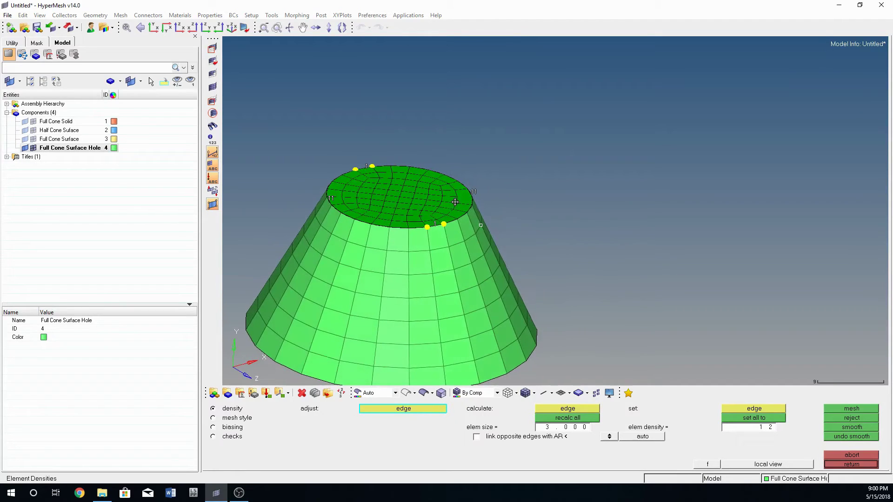
pyautogui.click(853, 418)
pyautogui.click(847, 464)
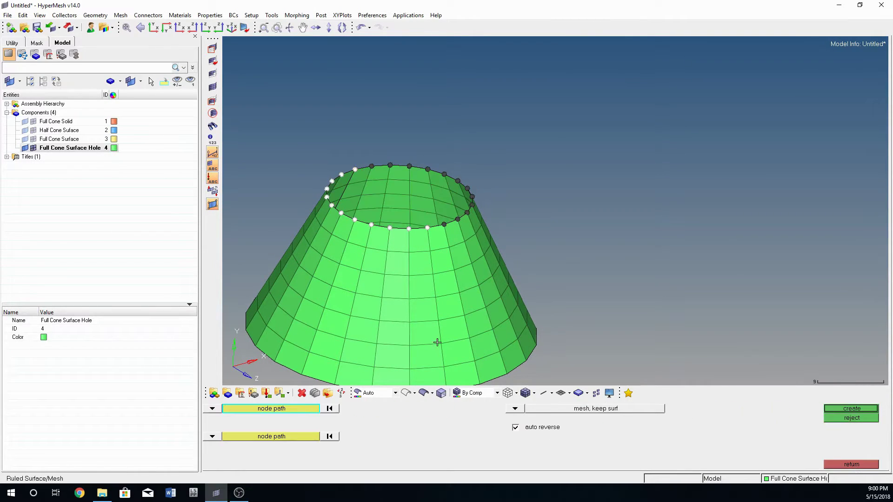
pyautogui.click(834, 467)
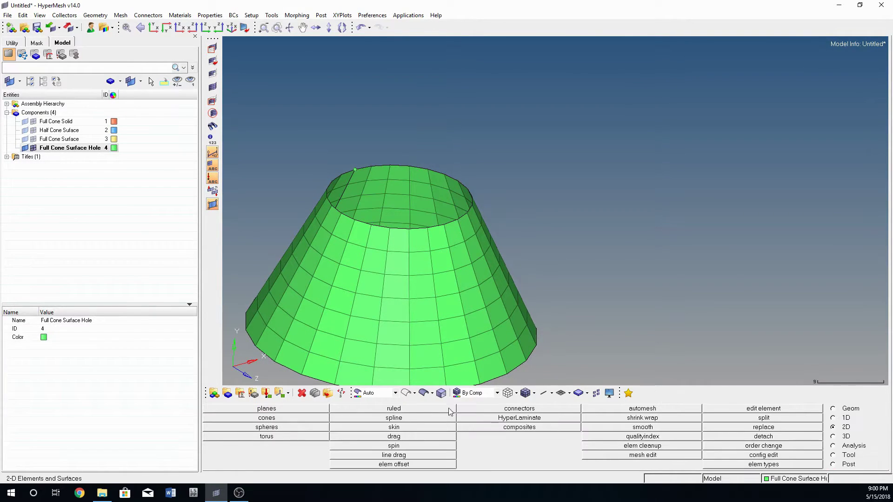
# - Try a Spline mesh across the top opening from a closed node path around the rim, using mesh, keep surf
pyautogui.click(399, 420)
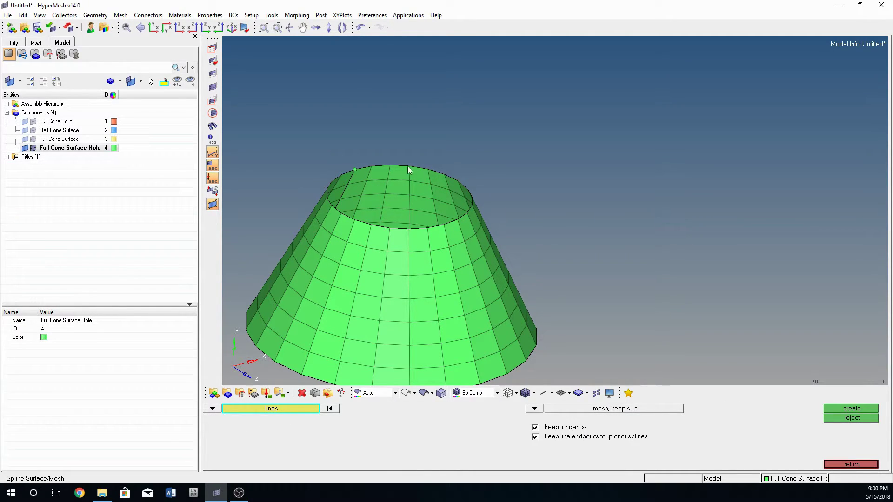
pyautogui.click(212, 409)
pyautogui.click(258, 421)
pyautogui.click(273, 409)
pyautogui.click(303, 444)
pyautogui.click(355, 176)
pyautogui.click(328, 207)
pyautogui.click(450, 223)
pyautogui.keyDown('ctrl'); pyautogui.moveTo(540, 224); pyautogui.dragTo(454, 141); pyautogui.keyUp('ctrl')
pyautogui.click(438, 118)
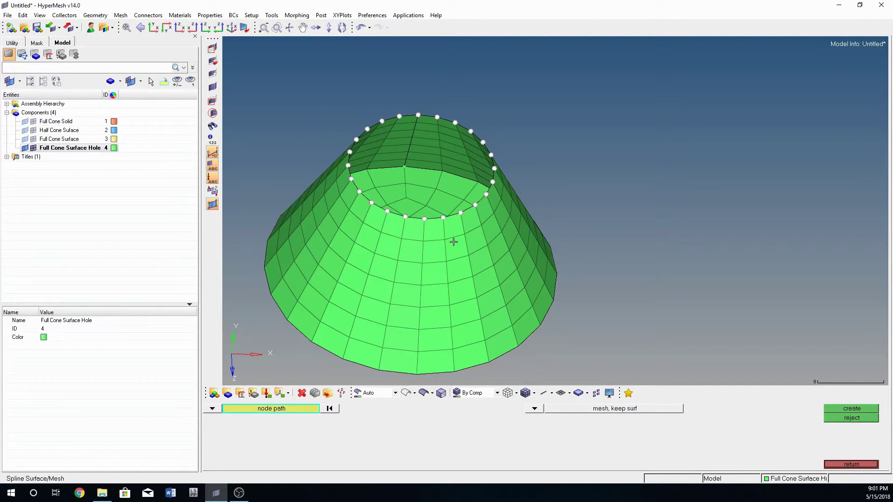
pyautogui.click(850, 409)
# - Inspect the spline mesh on the top opening, reject it and leave the Spline tool
pyautogui.keyDown('ctrl'); pyautogui.moveTo(459, 274); pyautogui.dragTo(346, 156); pyautogui.keyUp('ctrl')
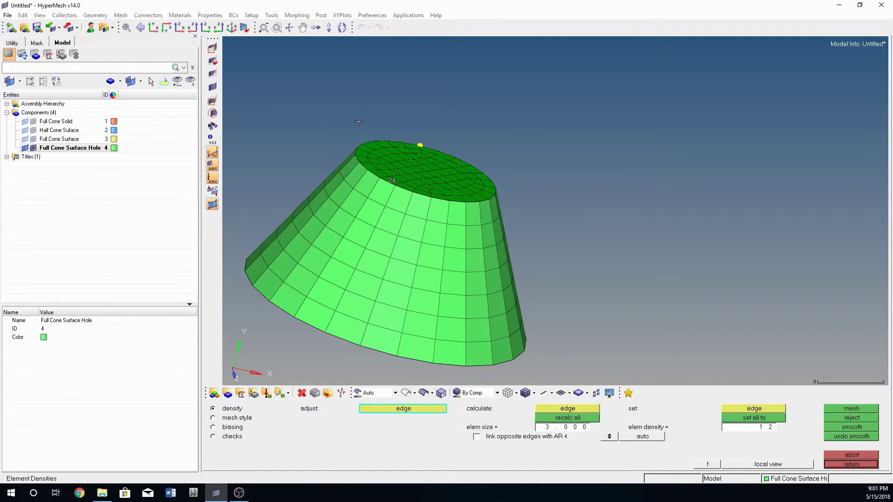
pyautogui.click(848, 420)
pyautogui.keyDown('ctrl'); pyautogui.moveTo(395, 183); pyautogui.dragTo(367, 208); pyautogui.keyUp('ctrl')
pyautogui.click(840, 464)
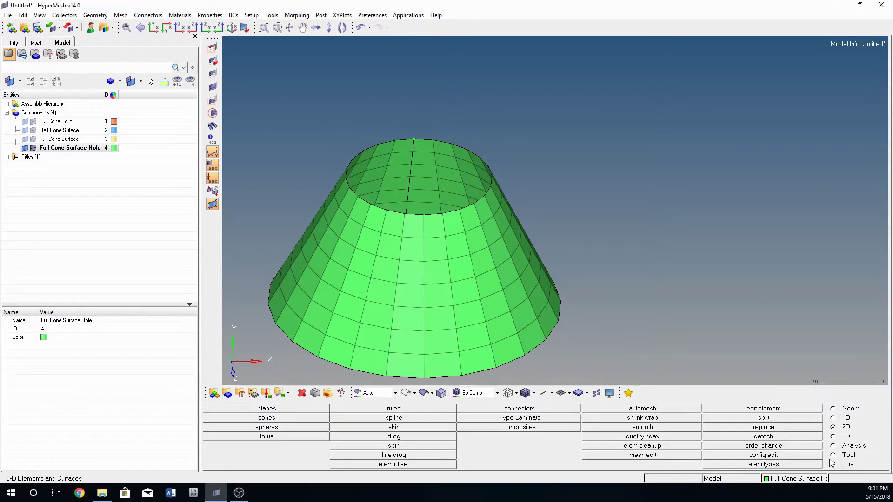
# - Hide the elements of the Full Cone Surface Hole component and switch to the geometry tools
pyautogui.click(33, 148)
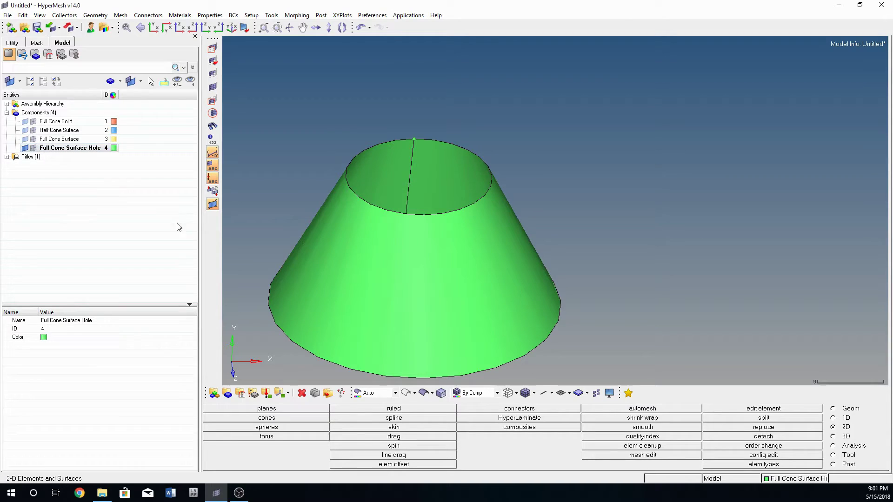
pyautogui.click(845, 409)
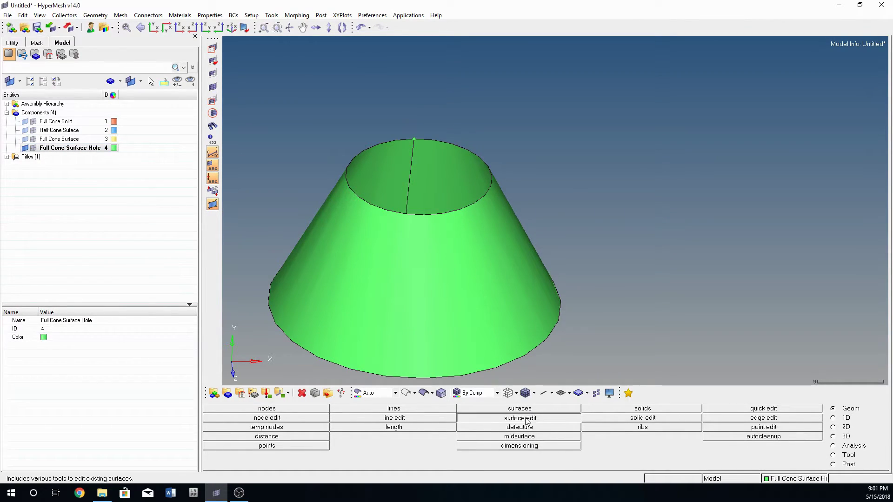
pyautogui.click(527, 418)
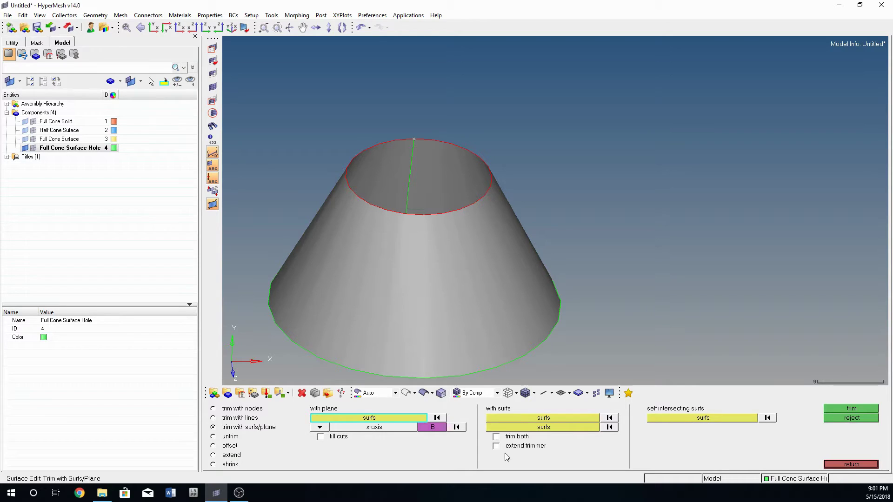
pyautogui.click(835, 465)
pyautogui.click(523, 410)
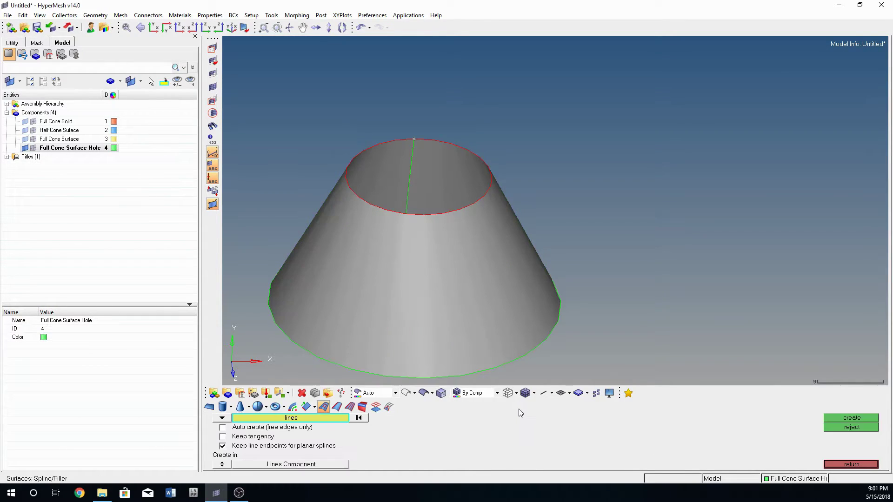
pyautogui.click(836, 467)
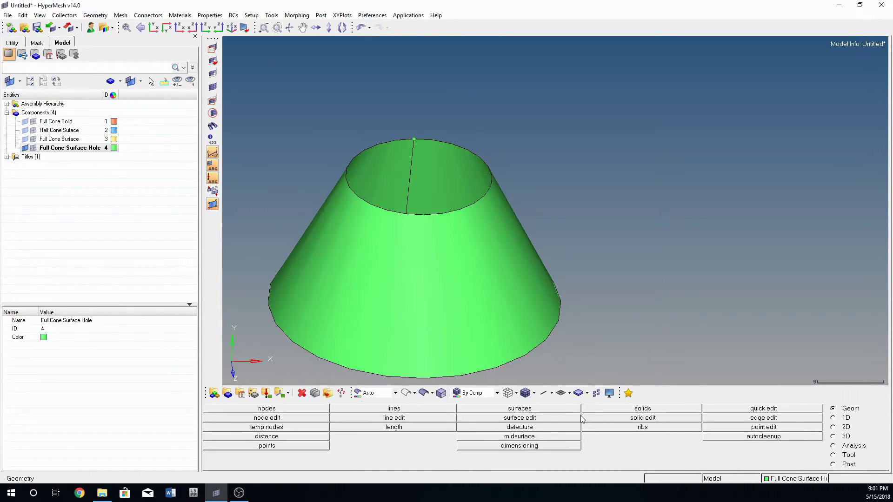
# - Fill the cone's top opening with a Spline/Filler surface from the rim line, with Keep tangency off
pyautogui.click(521, 409)
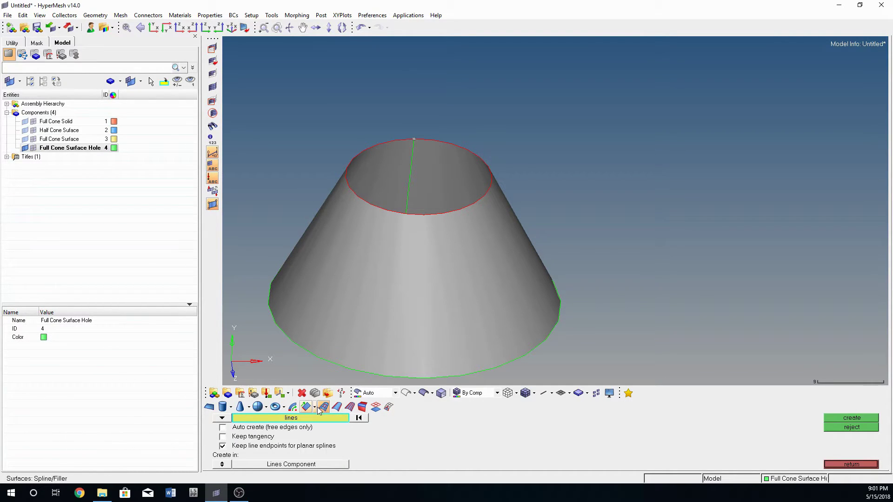
pyautogui.click(337, 407)
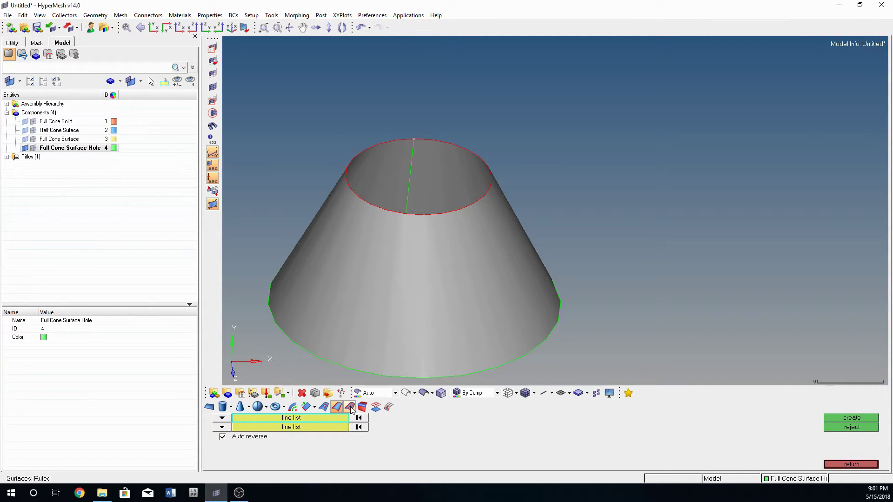
pyautogui.click(350, 408)
pyautogui.click(336, 407)
pyautogui.click(325, 407)
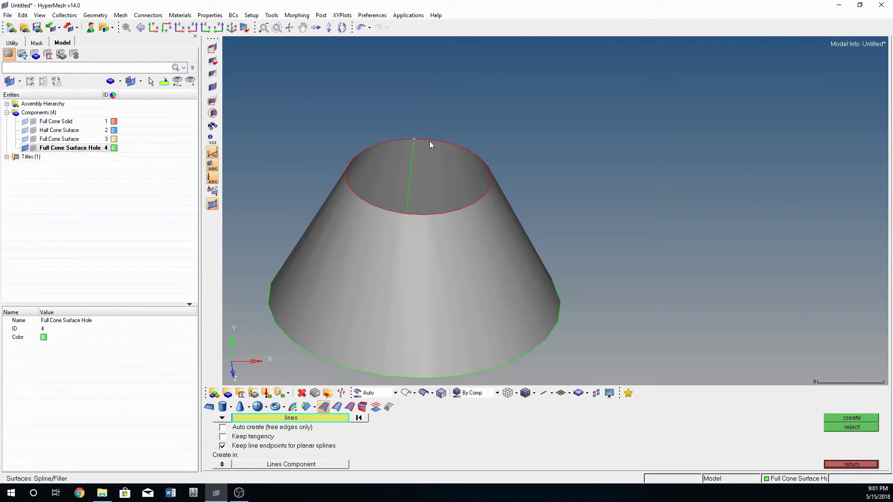
pyautogui.moveTo(330, 187)
pyautogui.keyDown('ctrl'); pyautogui.mouseDown()
pyautogui.moveTo(401, 203)
pyautogui.moveTo(484, 307)
pyautogui.moveTo(473, 235)
pyautogui.moveTo(442, 244)
pyautogui.moveTo(428, 369)
pyautogui.mouseUp(); pyautogui.keyUp('ctrl')
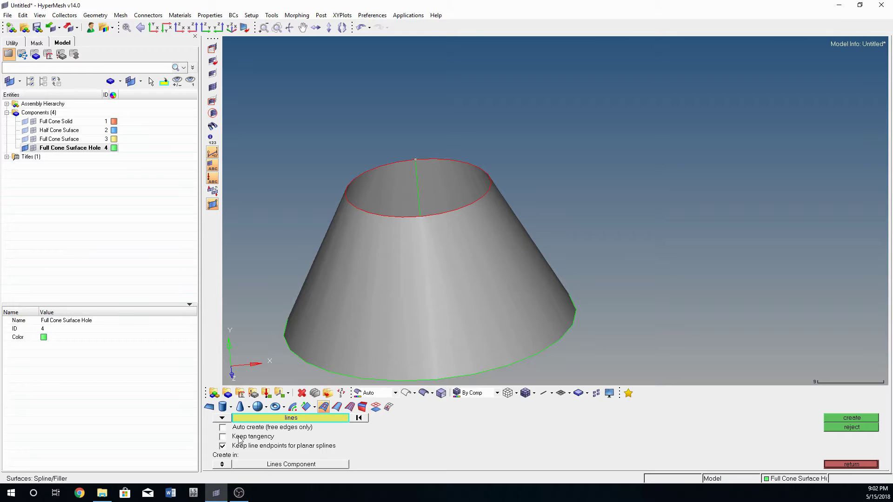
pyautogui.click(383, 216)
pyautogui.click(834, 417)
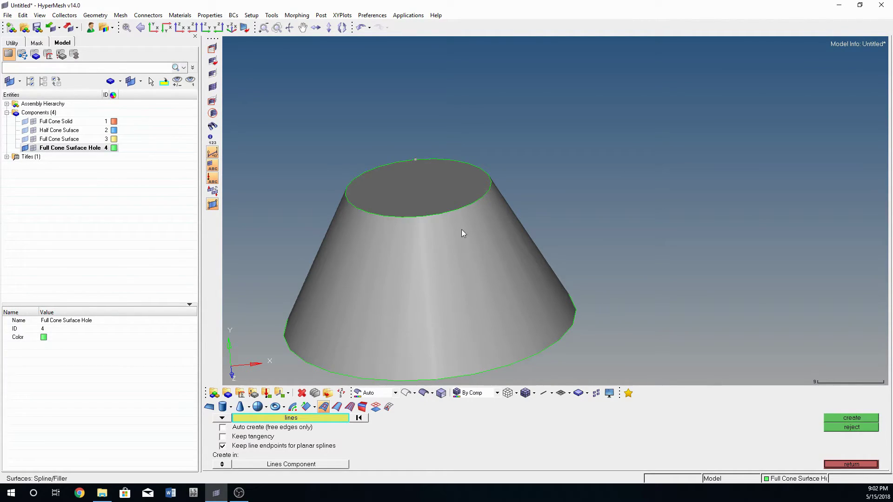
pyautogui.keyDown('ctrl'); pyautogui.moveTo(462, 230); pyautogui.dragTo(462, 203); pyautogui.keyUp('ctrl')
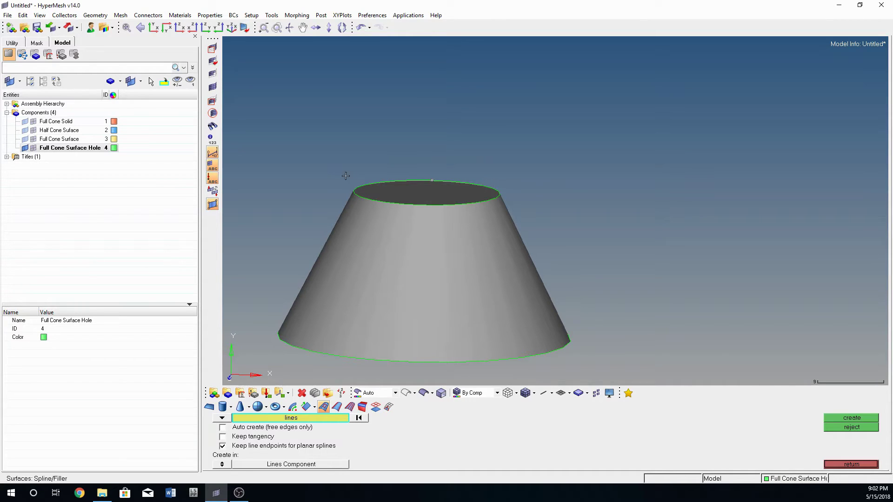
# - Reject the flat cap and recreate the filler surface from the same rim line with Keep tangency enabled
pyautogui.click(855, 427)
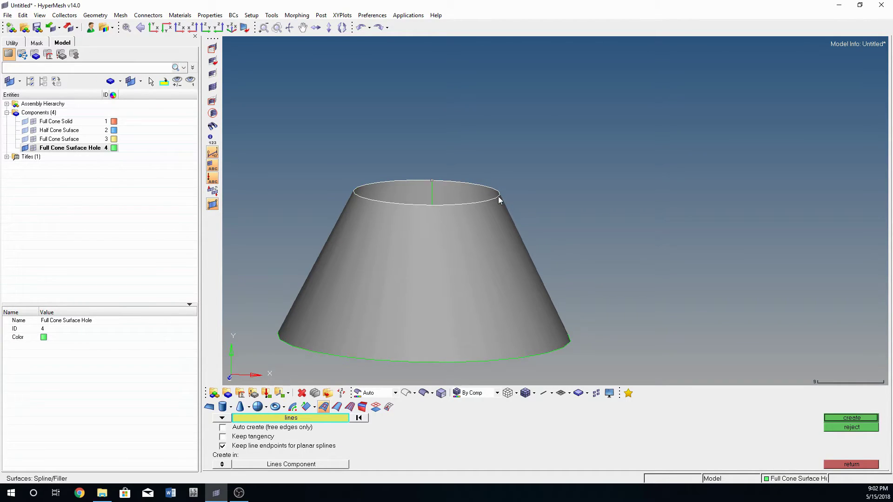
pyautogui.click(224, 437)
pyautogui.click(845, 418)
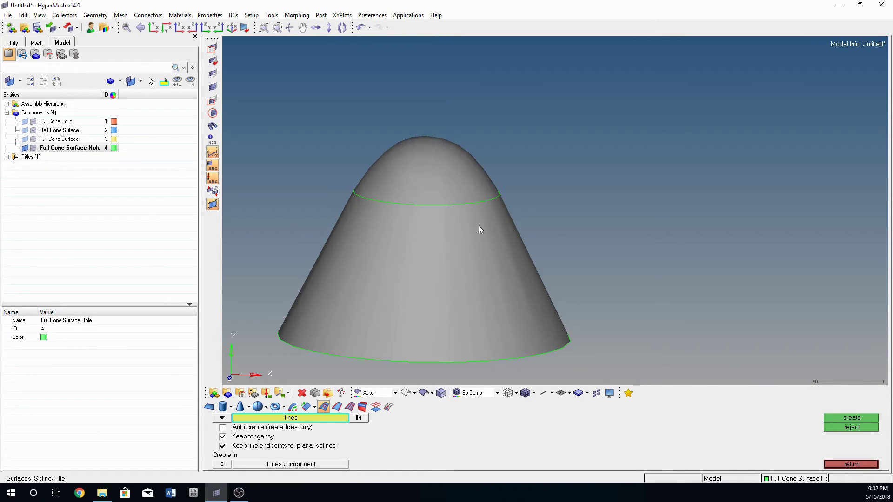
pyautogui.keyDown('ctrl'); pyautogui.moveTo(422, 136); pyautogui.dragTo(504, 275); pyautogui.keyUp('ctrl')
pyautogui.moveTo(487, 313)
pyautogui.keyDown('ctrl'); pyautogui.mouseDown()
pyautogui.moveTo(415, 207)
pyautogui.moveTo(515, 253)
pyautogui.moveTo(437, 287)
pyautogui.mouseUp(); pyautogui.keyUp('ctrl')
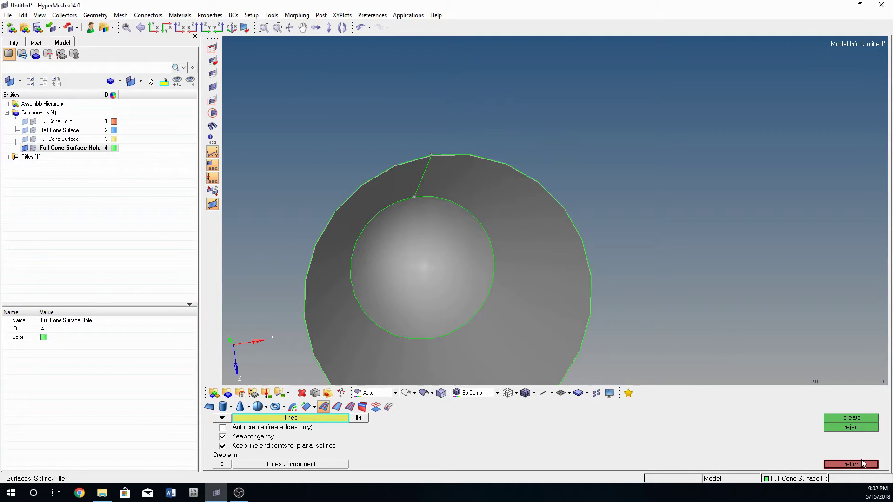
# - Leave the Surfaces tool, show the elements of Full Cone Surface Hole and switch to the 2D meshing tools
pyautogui.click(852, 465)
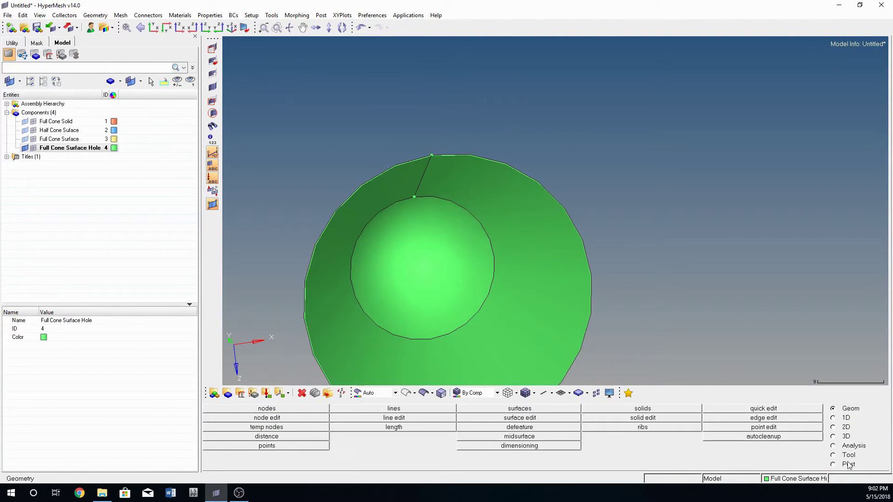
pyautogui.click(34, 147)
pyautogui.click(834, 427)
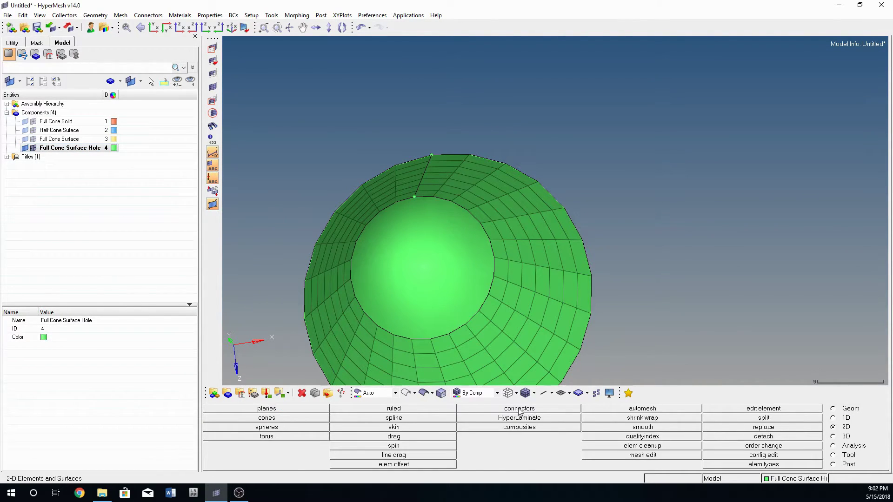
# - Automesh the domed cap surface with quads at an element size of 3.000 and inspect the mesh
pyautogui.click(646, 409)
pyautogui.keyDown('ctrl'); pyautogui.moveTo(375, 305); pyautogui.dragTo(295, 361); pyautogui.keyUp('ctrl')
pyautogui.click(212, 409)
pyautogui.click(251, 426)
pyautogui.click(393, 356)
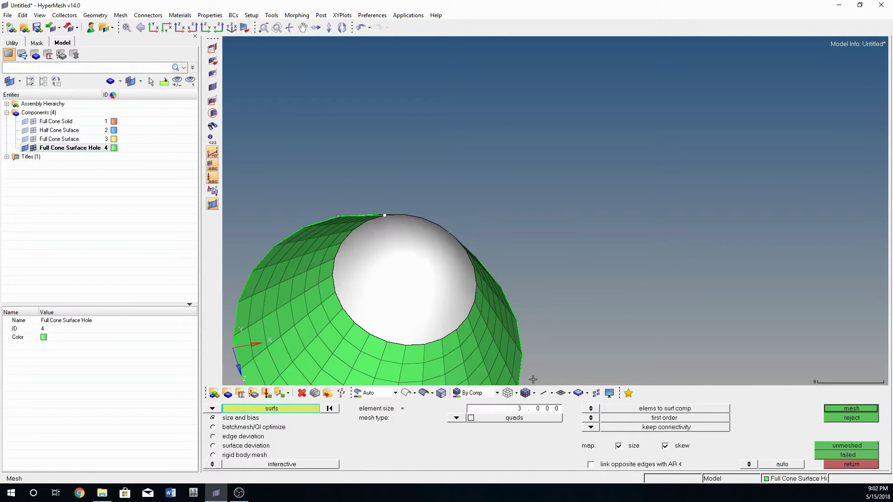
pyautogui.click(852, 410)
pyautogui.moveTo(431, 242)
pyautogui.keyDown('ctrl'); pyautogui.mouseDown()
pyautogui.moveTo(431, 261)
pyautogui.moveTo(438, 228)
pyautogui.mouseUp(); pyautogui.keyUp('ctrl')
pyautogui.keyDown('ctrl'); pyautogui.moveTo(544, 340); pyautogui.dragTo(326, 362); pyautogui.keyUp('ctrl')
# - Set the cap's mesh method to map as circle, remesh it and inspect the elements from several sides
pyautogui.click(230, 418)
pyautogui.click(484, 456)
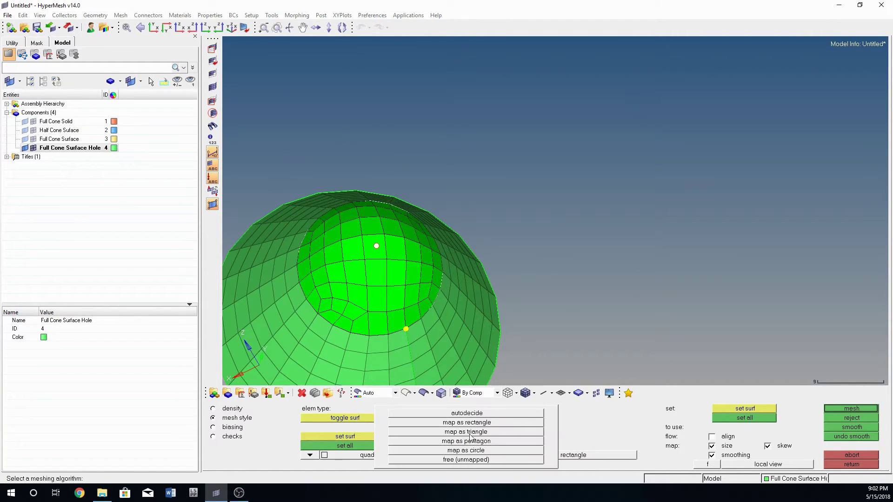
pyautogui.click(486, 450)
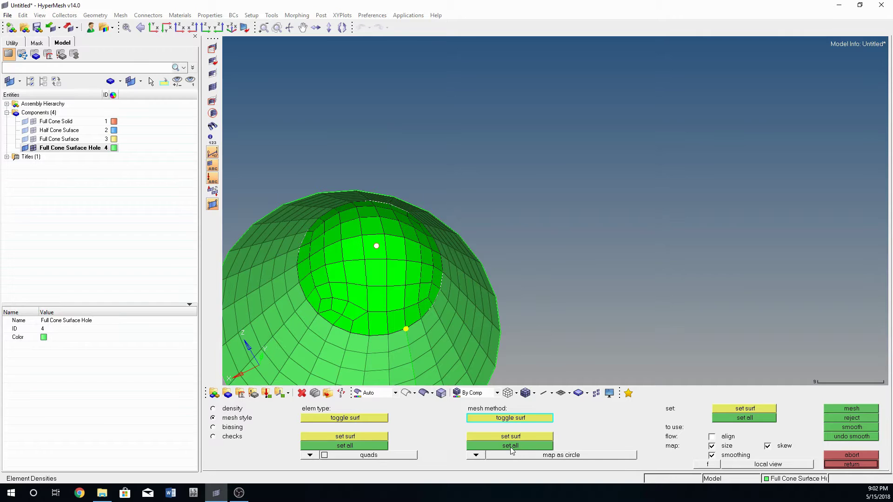
pyautogui.click(840, 408)
pyautogui.keyDown('ctrl'); pyautogui.moveTo(487, 333); pyautogui.dragTo(369, 315); pyautogui.keyUp('ctrl')
pyautogui.keyDown('ctrl'); pyautogui.moveTo(465, 265); pyautogui.dragTo(594, 336); pyautogui.keyUp('ctrl')
pyautogui.keyDown('ctrl'); pyautogui.scroll(-4, 452, 311); pyautogui.keyUp('ctrl')
pyautogui.keyDown('ctrl'); pyautogui.scroll(4, 421, 307); pyautogui.keyUp('ctrl')
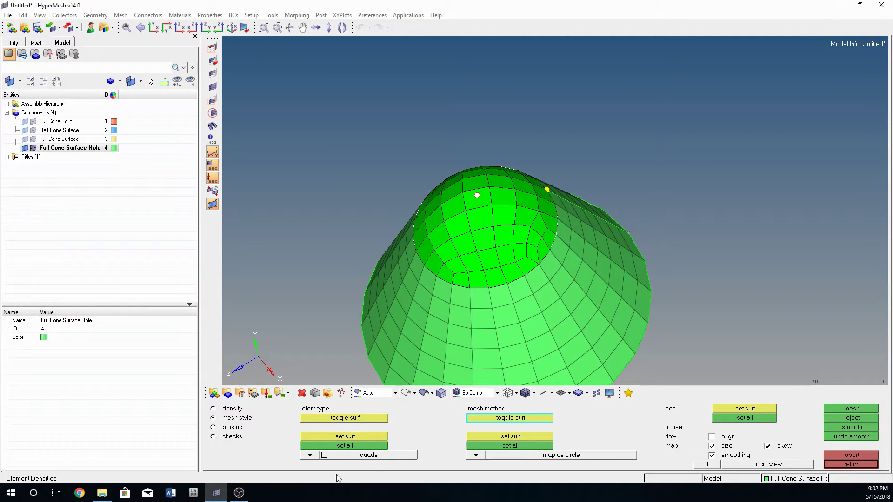
# - Discard the mesh on the domed cap, leave Automesh and view the whole cone
pyautogui.keyDown('ctrl'); pyautogui.moveTo(531, 359); pyautogui.dragTo(543, 311); pyautogui.keyUp('ctrl')
pyautogui.click(852, 464)
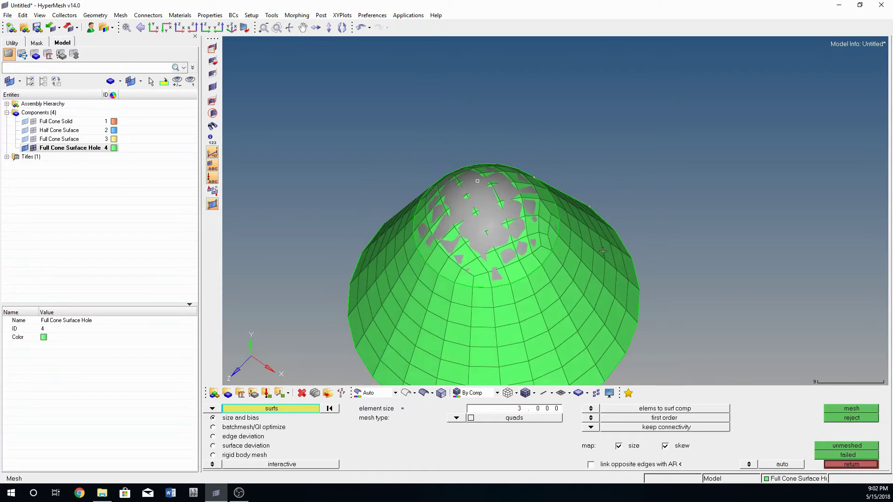
pyautogui.click(847, 456)
pyautogui.click(857, 466)
pyautogui.keyDown('ctrl'); pyautogui.moveTo(459, 282); pyautogui.dragTo(472, 261); pyautogui.keyUp('ctrl')
pyautogui.keyDown('ctrl'); pyautogui.scroll(-4, 470, 231); pyautogui.keyUp('ctrl')
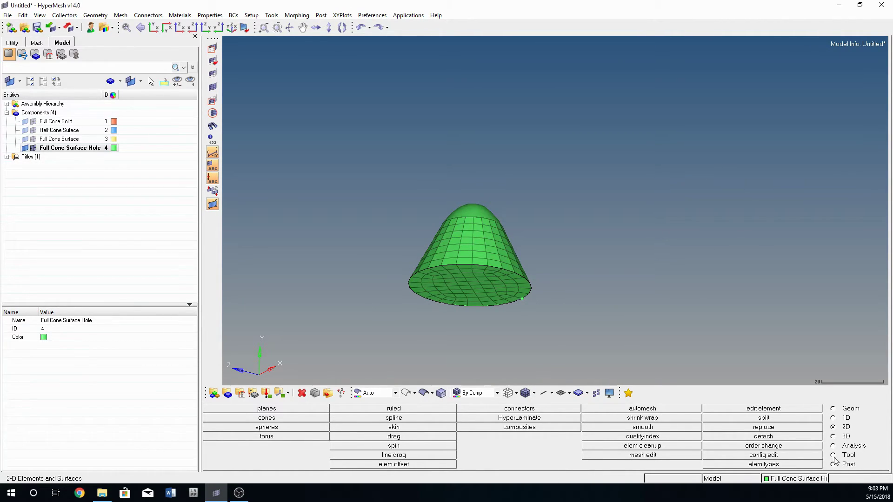
# - Hide the geometry of Full Cone Surface Hole and set up the elem offset tool for a shell offset
pyautogui.click(418, 464)
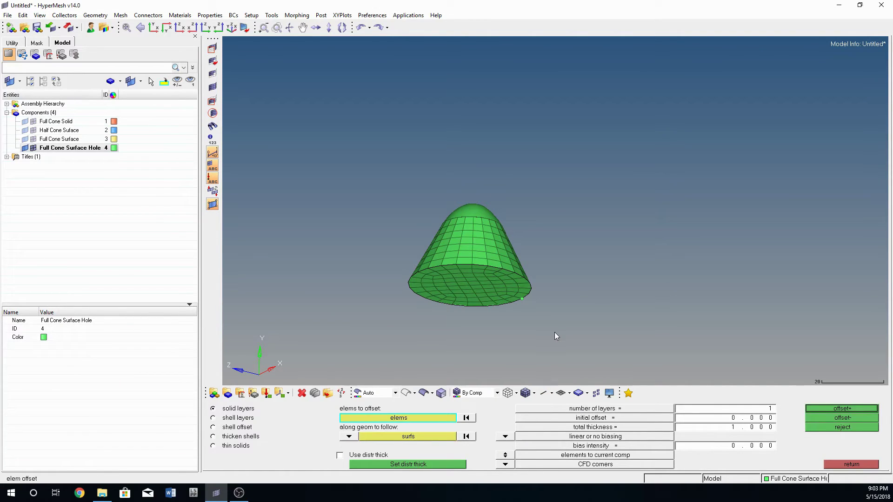
pyautogui.keyDown('ctrl'); pyautogui.moveTo(534, 316); pyautogui.dragTo(487, 245); pyautogui.keyUp('ctrl')
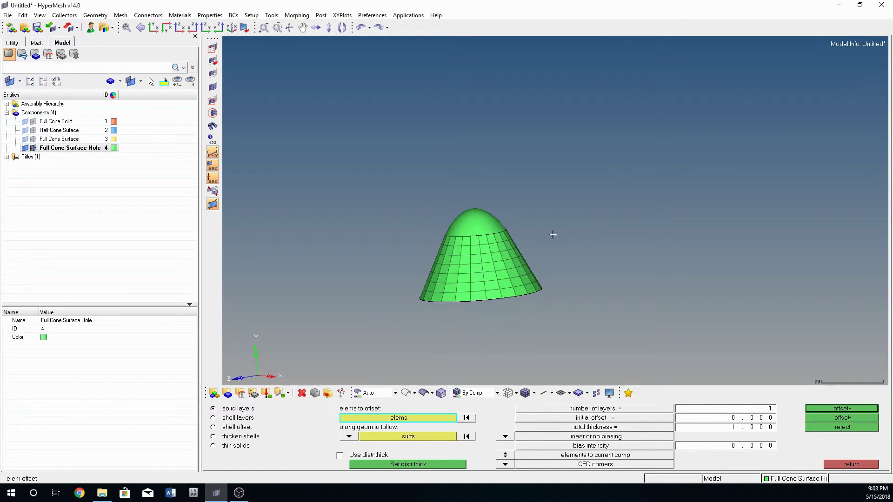
pyautogui.click(26, 148)
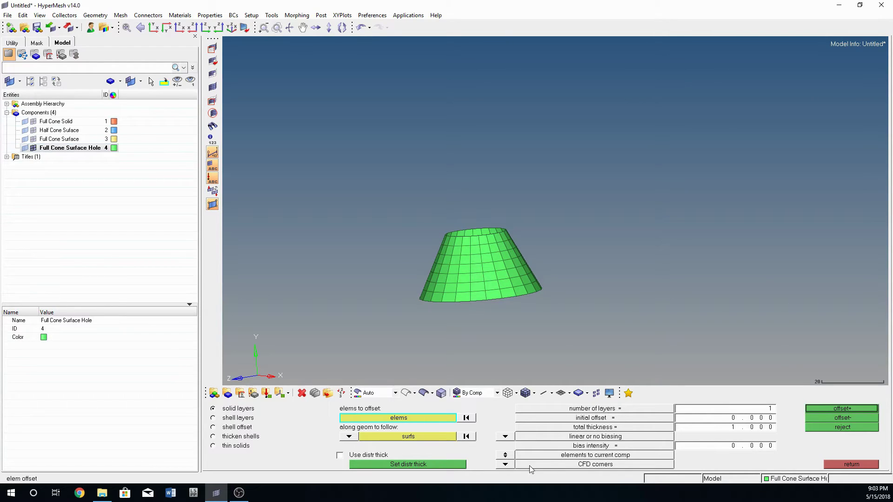
pyautogui.click(833, 465)
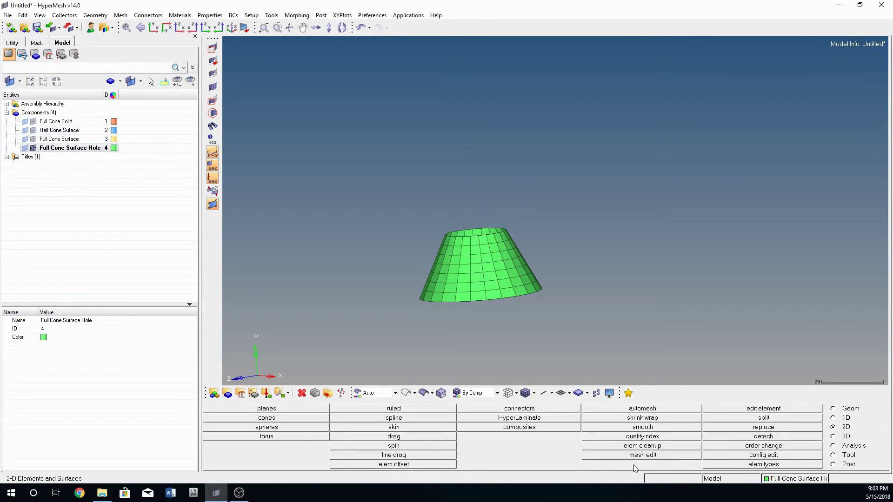
pyautogui.click(395, 464)
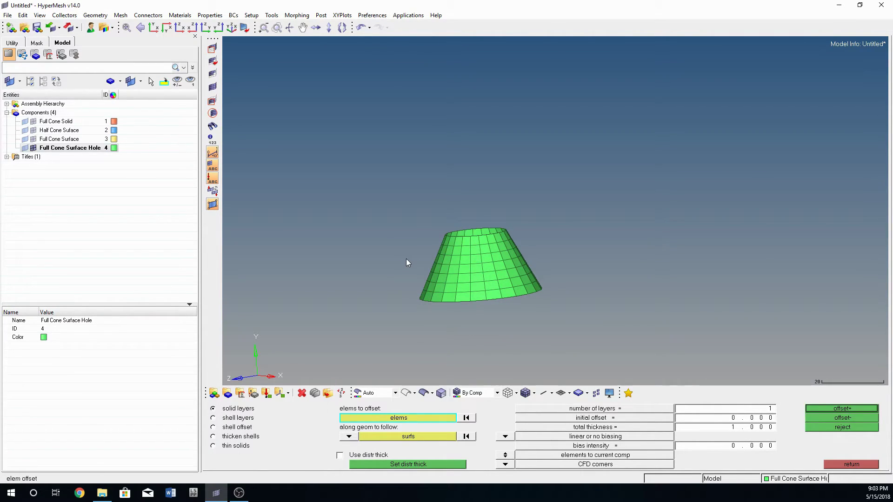
pyautogui.click(224, 428)
pyautogui.keyDown('ctrl'); pyautogui.moveTo(523, 308); pyautogui.dragTo(491, 359); pyautogui.keyUp('ctrl')
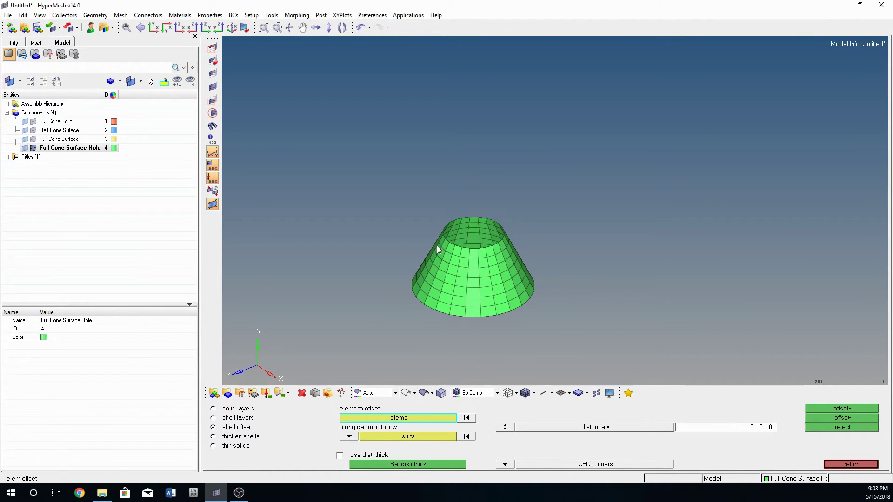
# - Select all cone elements as the elements to offset and, with the follow type set to elems, as the reference to follow
pyautogui.keyDown('shift'); pyautogui.moveTo(567, 188); pyautogui.dragTo(373, 341); pyautogui.keyUp('shift')
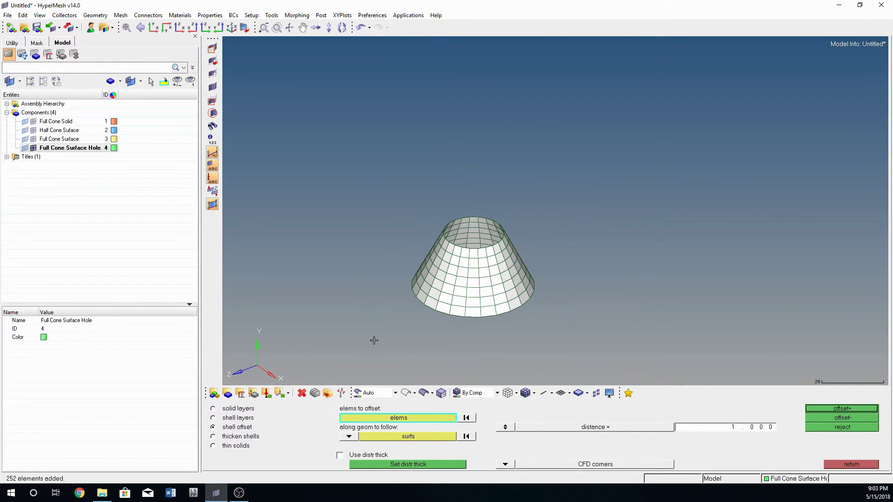
pyautogui.keyDown('ctrl'); pyautogui.moveTo(460, 314); pyautogui.dragTo(477, 250); pyautogui.keyUp('ctrl')
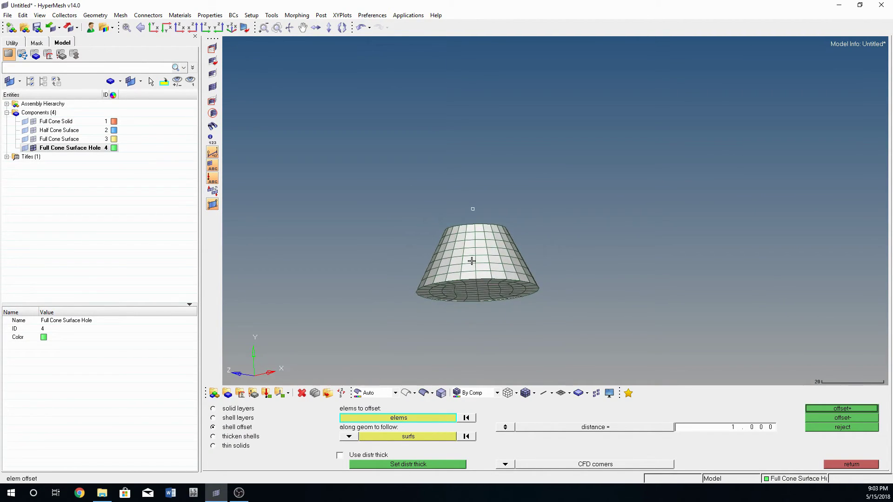
pyautogui.click(353, 437)
pyautogui.click(353, 437)
pyautogui.click(351, 437)
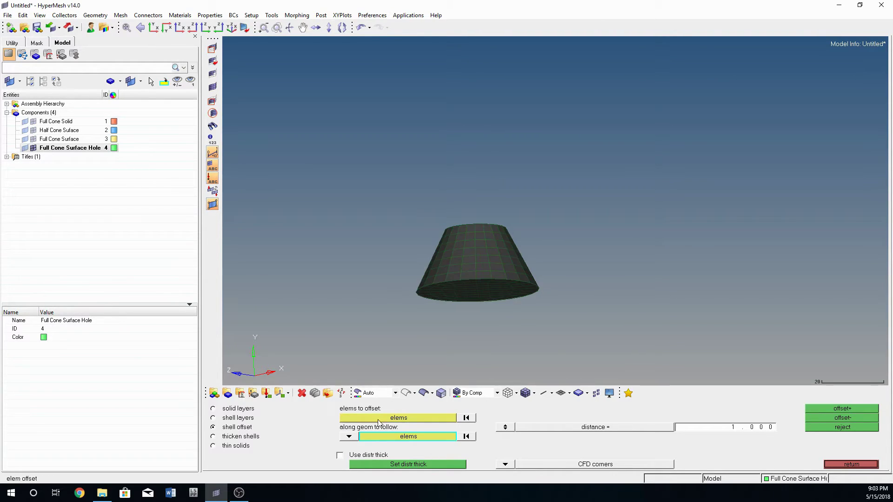
pyautogui.keyDown('shift'); pyautogui.moveTo(573, 206); pyautogui.dragTo(365, 335); pyautogui.keyUp('shift')
pyautogui.keyDown('ctrl'); pyautogui.moveTo(520, 216); pyautogui.dragTo(511, 263); pyautogui.keyUp('ctrl')
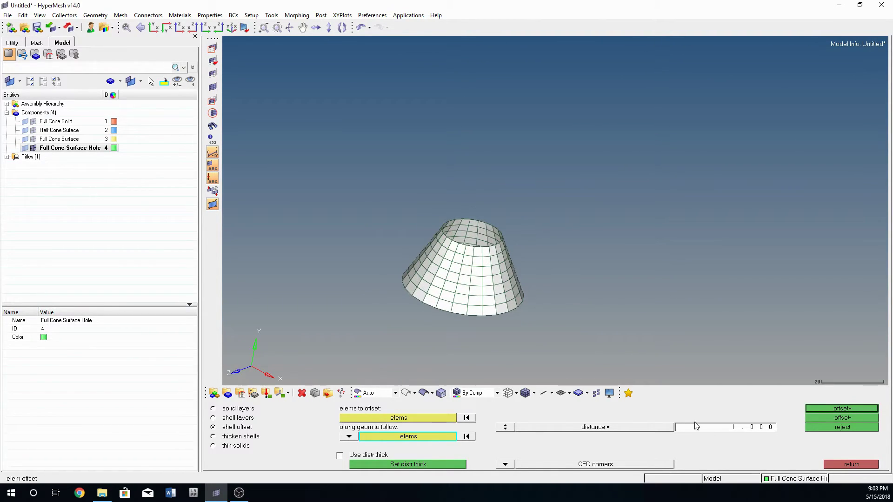
# - Shell-offset the selected elements in the positive direction by a distance of 5.000
pyautogui.click(722, 431)
pyautogui.write('5')
pyautogui.click(836, 410)
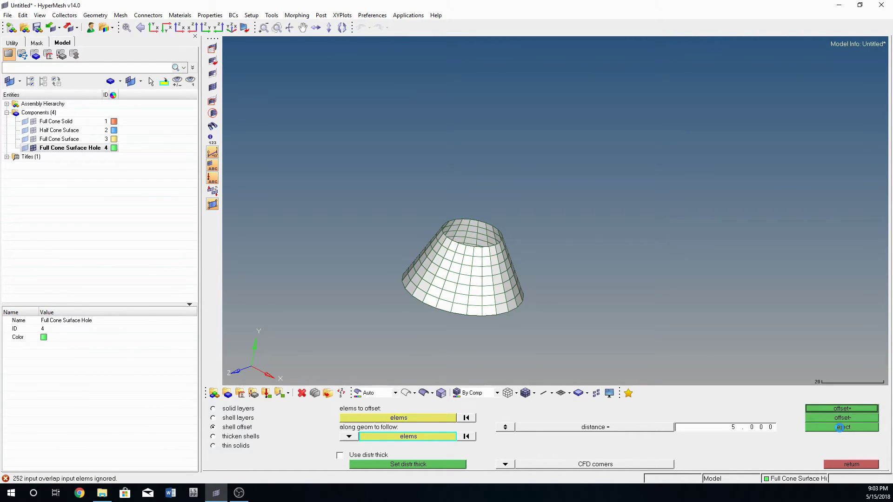
# - Reject the positive shell offset and offset the elements in the negative direction instead
pyautogui.click(840, 428)
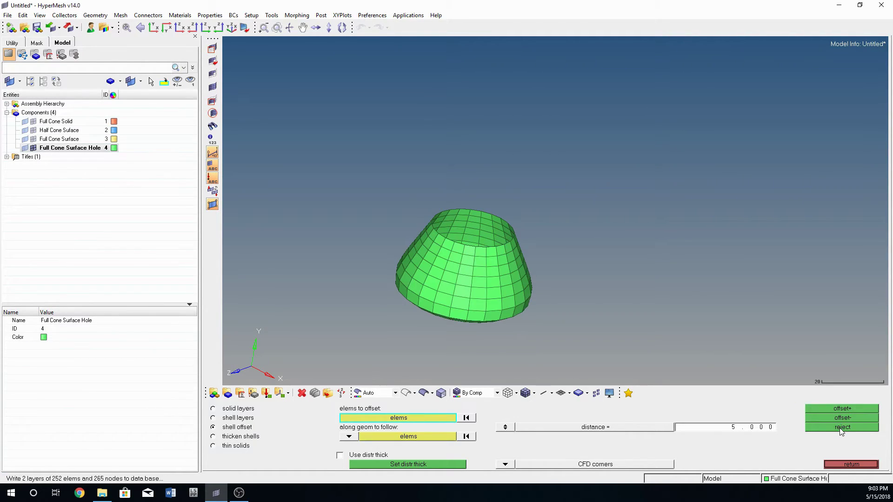
pyautogui.click(841, 427)
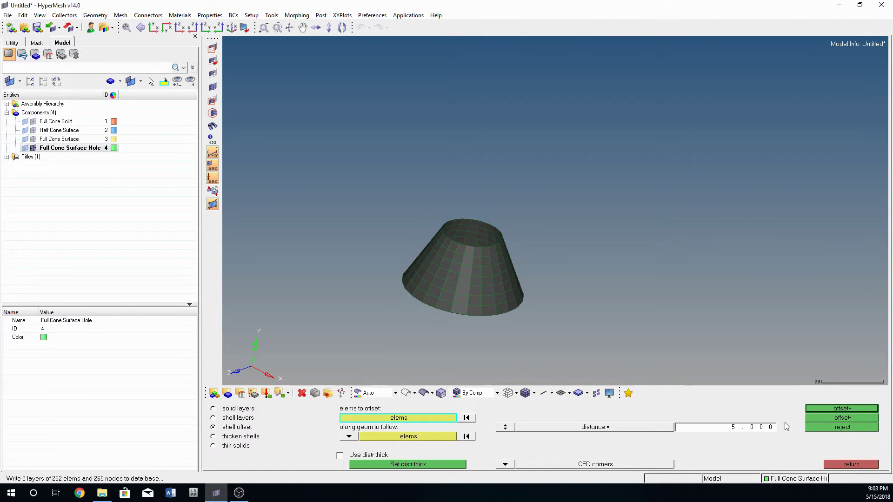
pyautogui.click(821, 419)
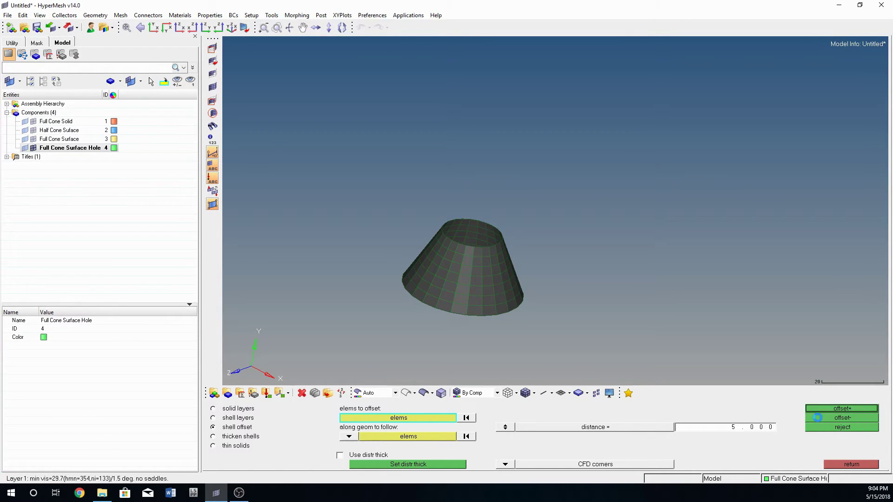
pyautogui.keyDown('ctrl'); pyautogui.moveTo(426, 276); pyautogui.dragTo(473, 207); pyautogui.keyUp('ctrl')
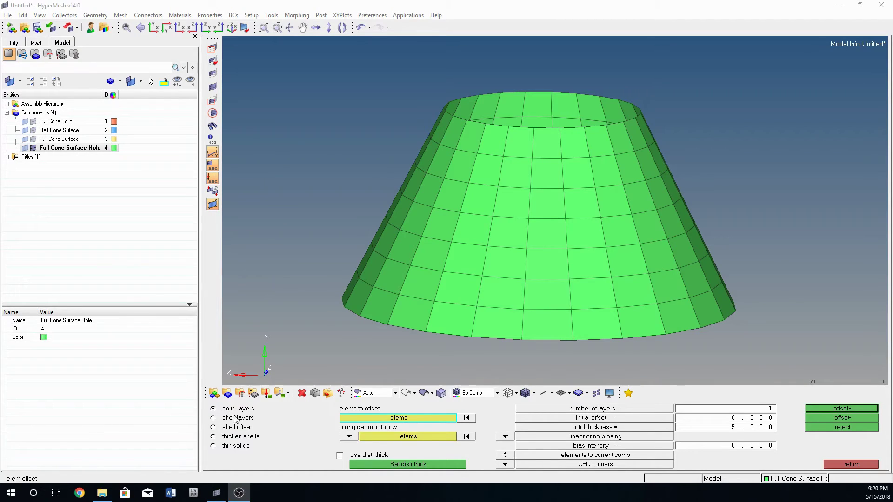
# - Create one shell layer of 5.000 total thickness in the positive direction, using all cone elements as both source and reference
pyautogui.keyDown('ctrl'); pyautogui.moveTo(507, 300); pyautogui.dragTo(489, 264); pyautogui.keyUp('ctrl')
pyautogui.keyDown('ctrl'); pyautogui.scroll(-4, 500, 278); pyautogui.keyUp('ctrl')
pyautogui.keyDown('ctrl'); pyautogui.moveTo(383, 221); pyautogui.dragTo(419, 217); pyautogui.keyUp('ctrl')
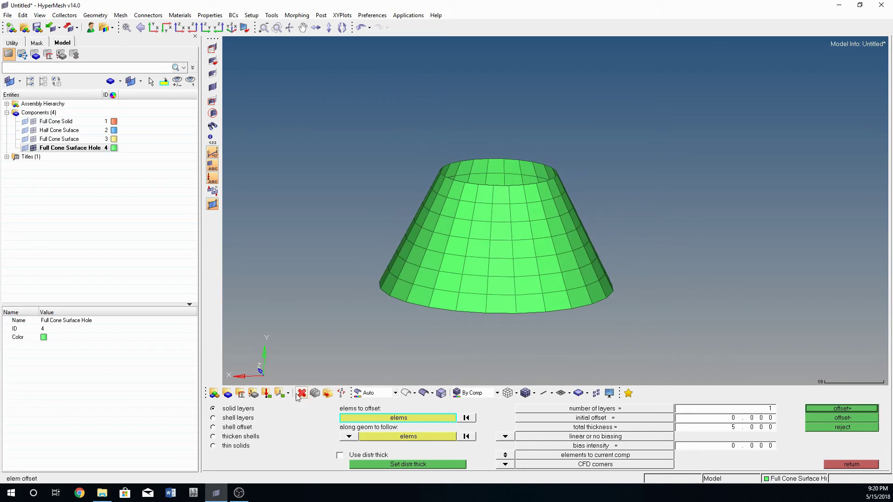
pyautogui.click(232, 419)
pyautogui.keyDown('shift'); pyautogui.moveTo(626, 128); pyautogui.dragTo(331, 346); pyautogui.keyUp('shift')
pyautogui.click(395, 434)
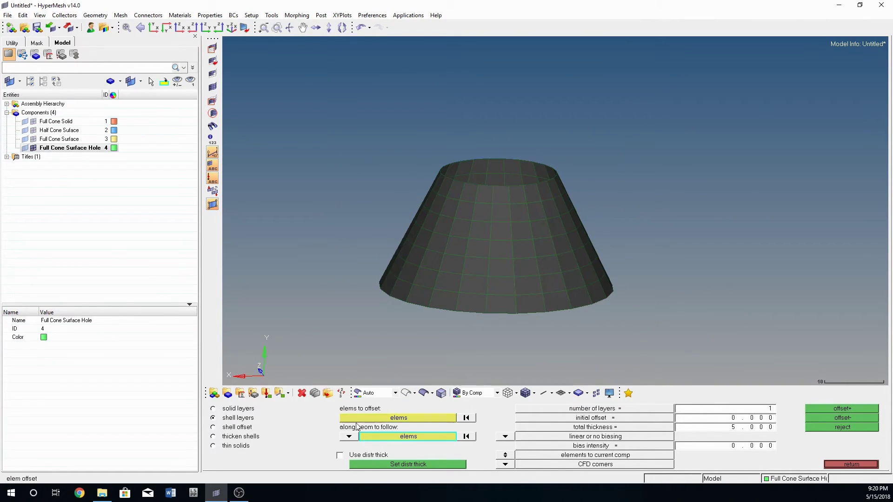
pyautogui.keyDown('shift'); pyautogui.moveTo(664, 95); pyautogui.dragTo(343, 366); pyautogui.keyUp('shift')
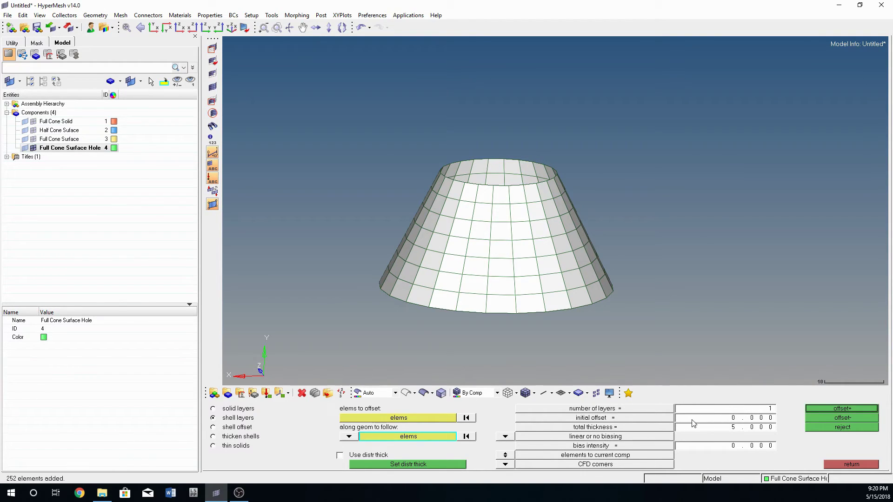
pyautogui.click(833, 412)
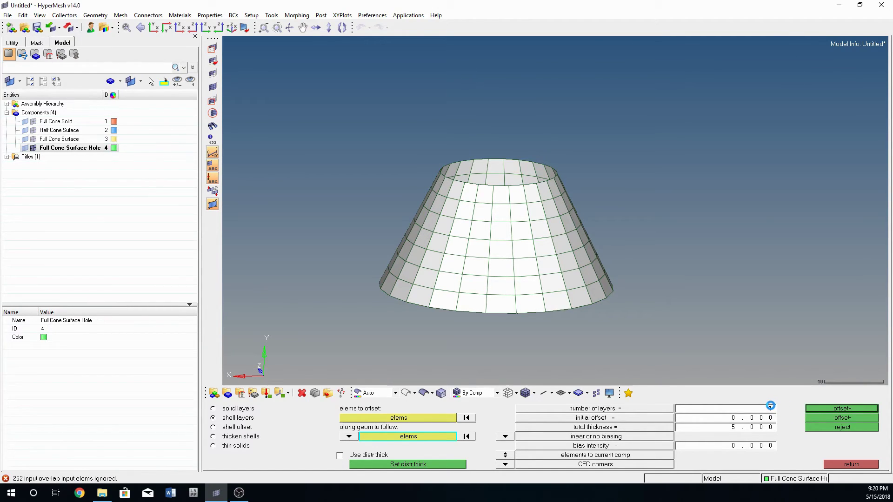
# - Examine the gap between the original cone shell and the offset shell layer from several sides
pyautogui.keyDown('ctrl'); pyautogui.moveTo(552, 245); pyautogui.dragTo(572, 250); pyautogui.keyUp('ctrl')
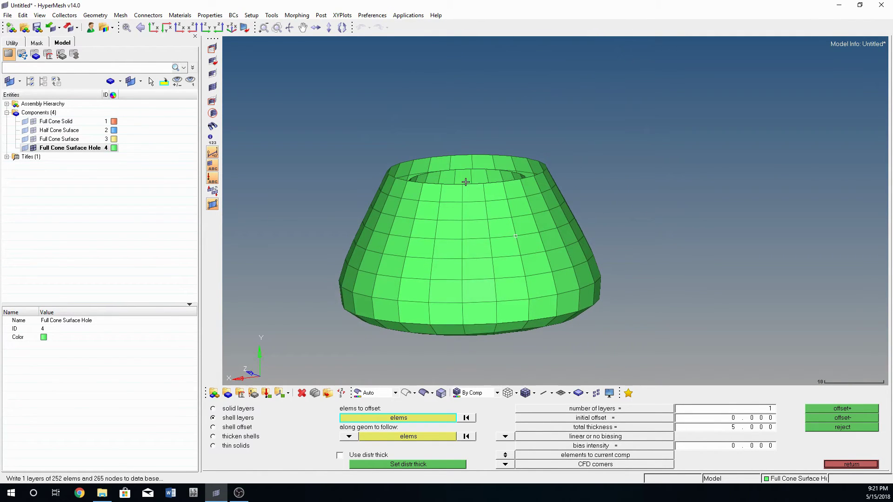
pyautogui.scroll(-1, 458, 174)
pyautogui.scroll(2, 458, 225)
pyautogui.keyDown('ctrl'); pyautogui.moveTo(455, 204); pyautogui.dragTo(476, 155); pyautogui.keyUp('ctrl')
pyautogui.scroll(-2, 476, 155)
pyautogui.keyDown('ctrl'); pyautogui.moveTo(442, 235); pyautogui.dragTo(544, 245); pyautogui.keyUp('ctrl')
pyautogui.keyDown('ctrl'); pyautogui.moveTo(455, 256); pyautogui.dragTo(409, 247); pyautogui.keyUp('ctrl')
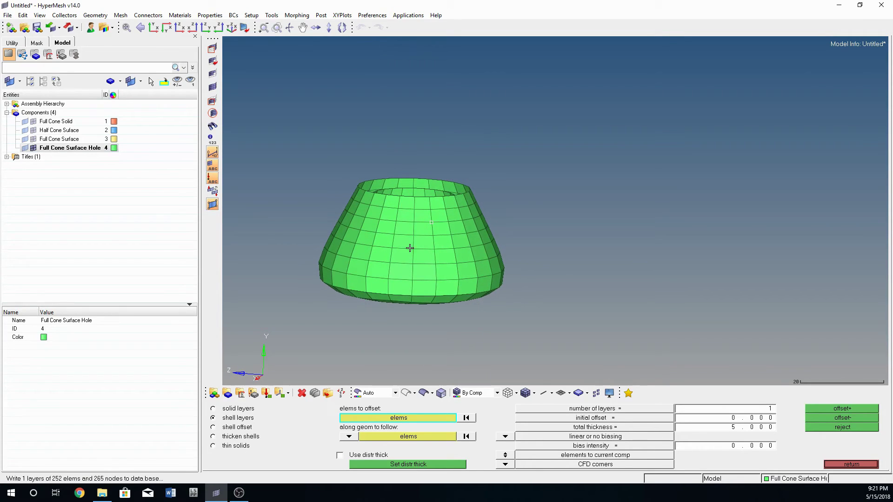
# - Mask the elements on the cone's +Z half and inspect the two separate shell layers in the opened section
pyautogui.click(212, 48)
pyautogui.keyDown('shift'); pyautogui.moveTo(276, 146); pyautogui.dragTo(416, 343); pyautogui.keyUp('shift')
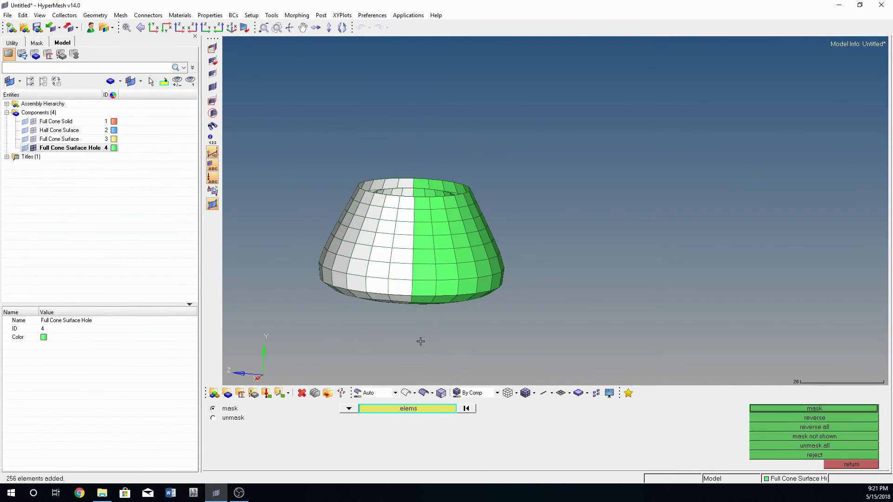
pyautogui.click(818, 409)
pyautogui.keyDown('ctrl'); pyautogui.moveTo(423, 278); pyautogui.dragTo(405, 217); pyautogui.keyUp('ctrl')
pyautogui.scroll(4, 312, 261)
pyautogui.keyDown('ctrl'); pyautogui.moveTo(298, 251); pyautogui.dragTo(307, 235); pyautogui.keyUp('ctrl')
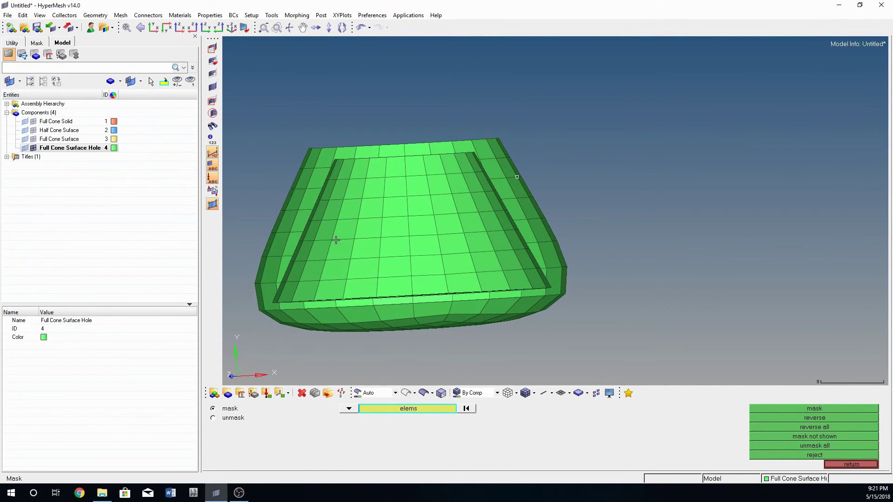
pyautogui.keyDown('ctrl'); pyautogui.moveTo(536, 265); pyautogui.dragTo(497, 286); pyautogui.keyUp('ctrl')
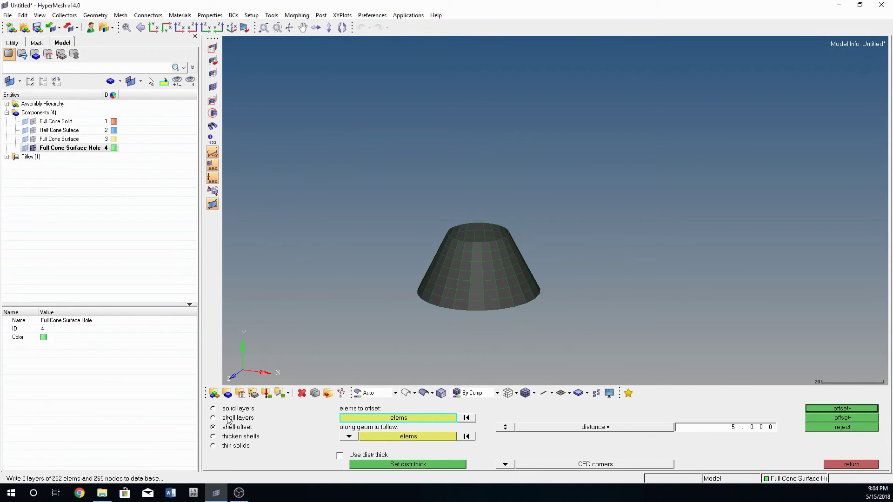
# - Offset the cone elements in the positive direction as 1 solid layer with a total thickness of 5.000
pyautogui.click(226, 409)
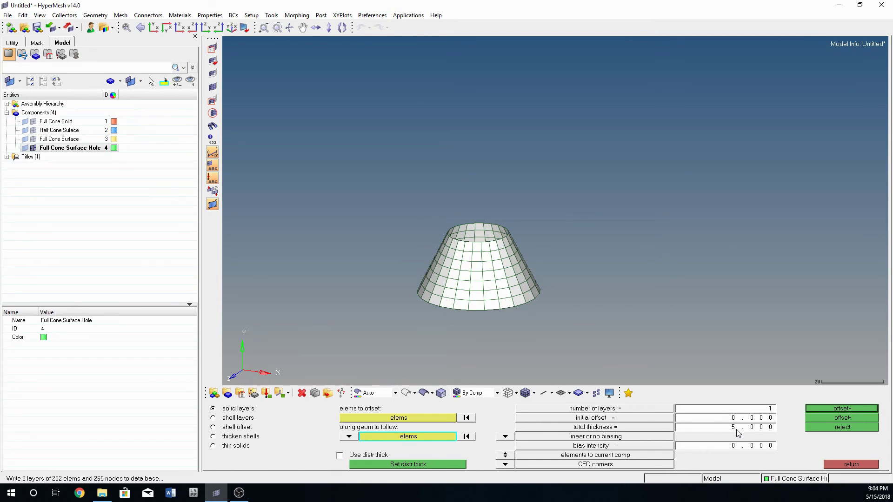
pyautogui.scroll(3, 455, 288)
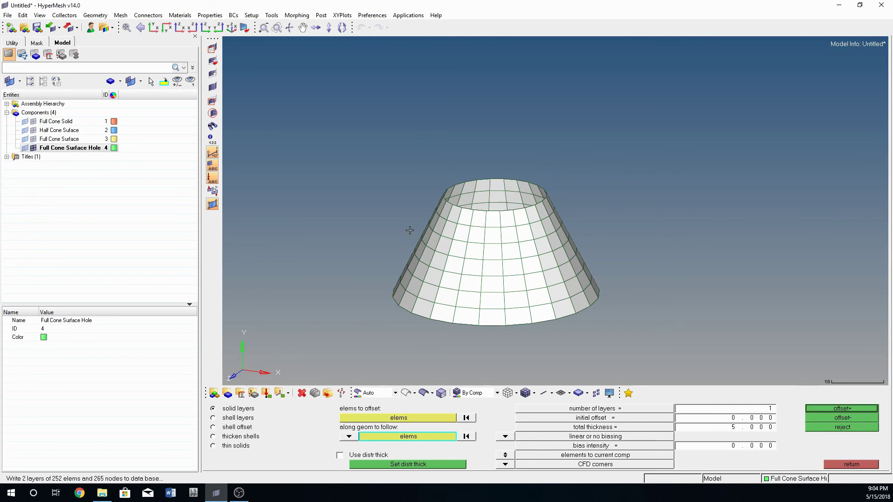
pyautogui.click(836, 409)
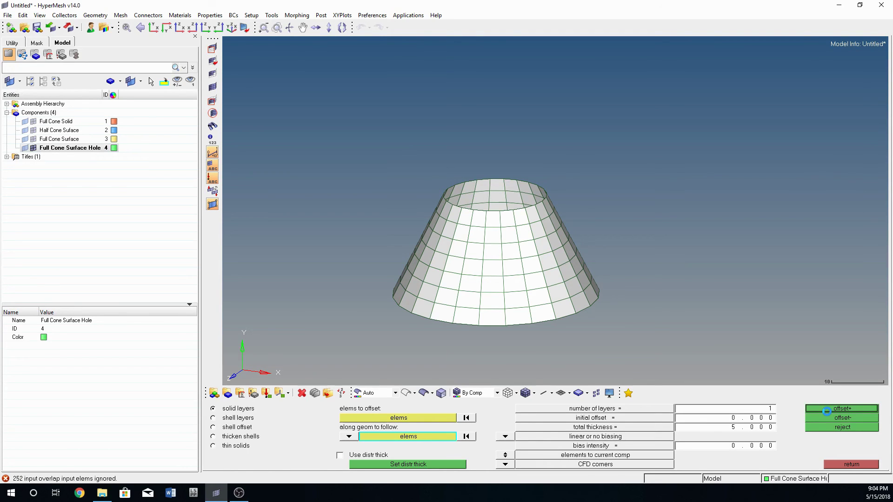
pyautogui.click(817, 408)
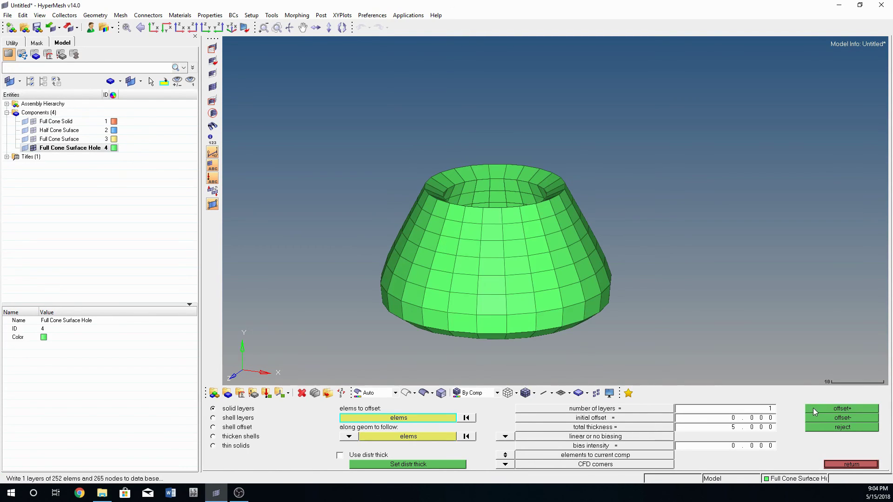
pyautogui.keyDown('ctrl'); pyautogui.moveTo(593, 253); pyautogui.dragTo(742, 368); pyautogui.keyUp('ctrl')
# - Leave the elem offset tool and mask the elements on the −Z half of the solid cone mesh
pyautogui.click(846, 465)
pyautogui.click(845, 446)
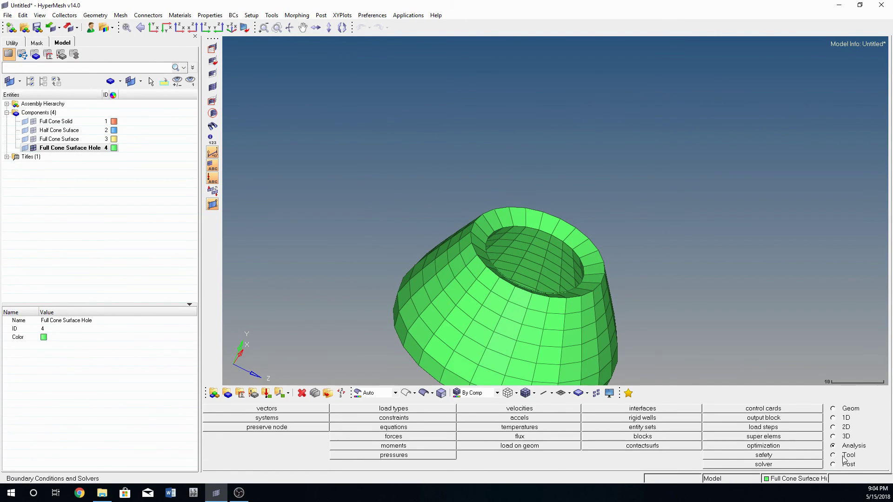
pyautogui.click(846, 455)
pyautogui.click(212, 50)
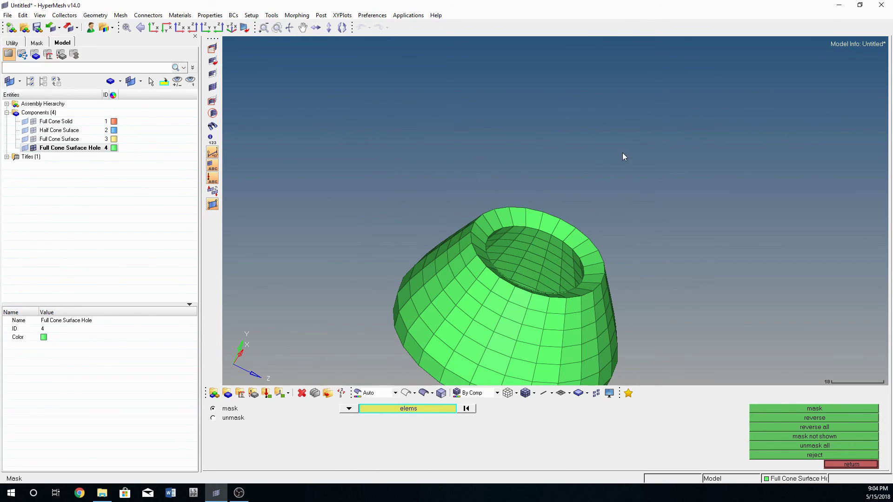
pyautogui.keyDown('ctrl'); pyautogui.moveTo(622, 152); pyautogui.dragTo(487, 157); pyautogui.keyUp('ctrl')
pyautogui.keyDown('ctrl'); pyautogui.scroll(-3, 493, 165); pyautogui.keyUp('ctrl')
pyautogui.moveTo(375, 143)
pyautogui.keyDown('shift'); pyautogui.mouseDown()
pyautogui.moveTo(511, 339)
pyautogui.moveTo(500, 344)
pyautogui.mouseUp(); pyautogui.keyUp('shift')
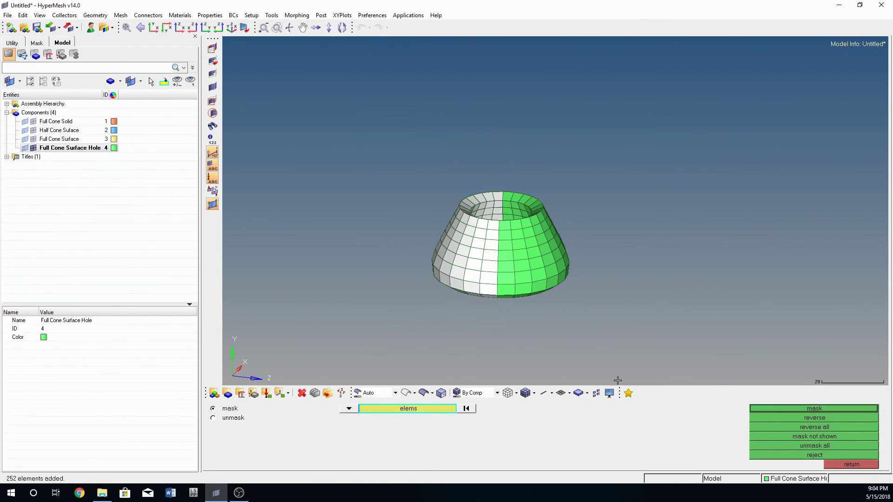
pyautogui.click(799, 410)
# - Inspect the solid wall in the section, then reject the mask and return to the 2D meshing tools
pyautogui.keyDown('ctrl'); pyautogui.moveTo(516, 263); pyautogui.dragTo(592, 144); pyautogui.keyUp('ctrl')
pyautogui.keyDown('ctrl'); pyautogui.scroll(4, 570, 273); pyautogui.keyUp('ctrl')
pyautogui.keyDown('ctrl'); pyautogui.moveTo(650, 180); pyautogui.dragTo(575, 155); pyautogui.keyUp('ctrl')
pyautogui.click(821, 456)
pyautogui.click(844, 465)
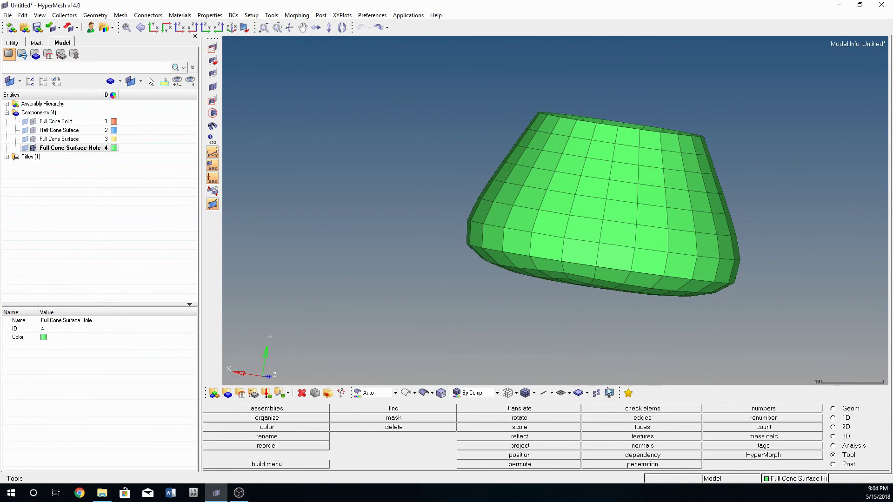
pyautogui.click(847, 428)
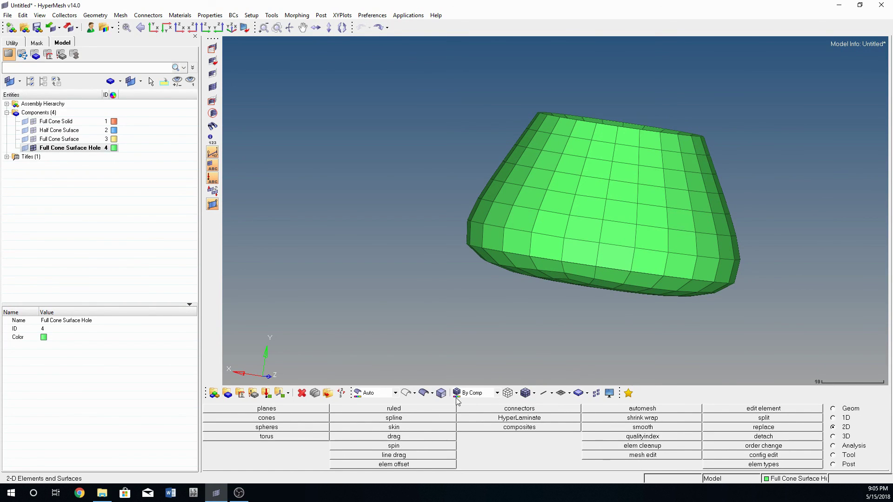
pyautogui.keyDown('ctrl'); pyautogui.moveTo(512, 142); pyautogui.dragTo(530, 156); pyautogui.keyUp('ctrl')
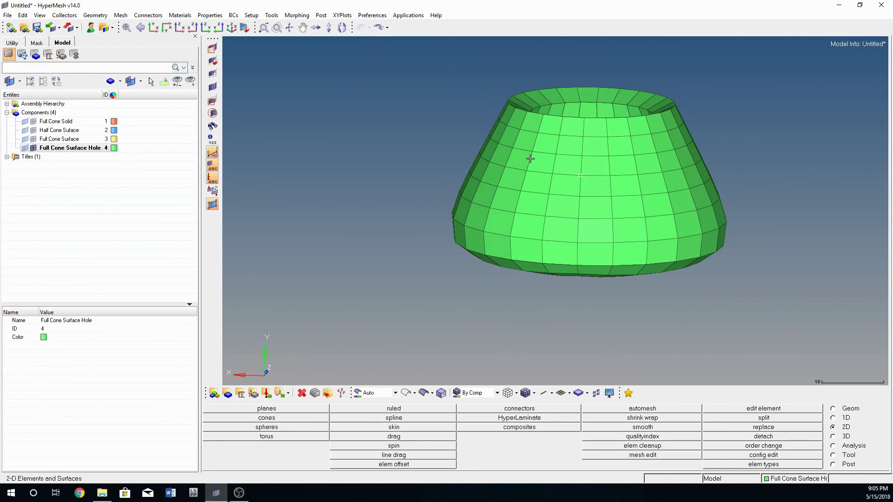